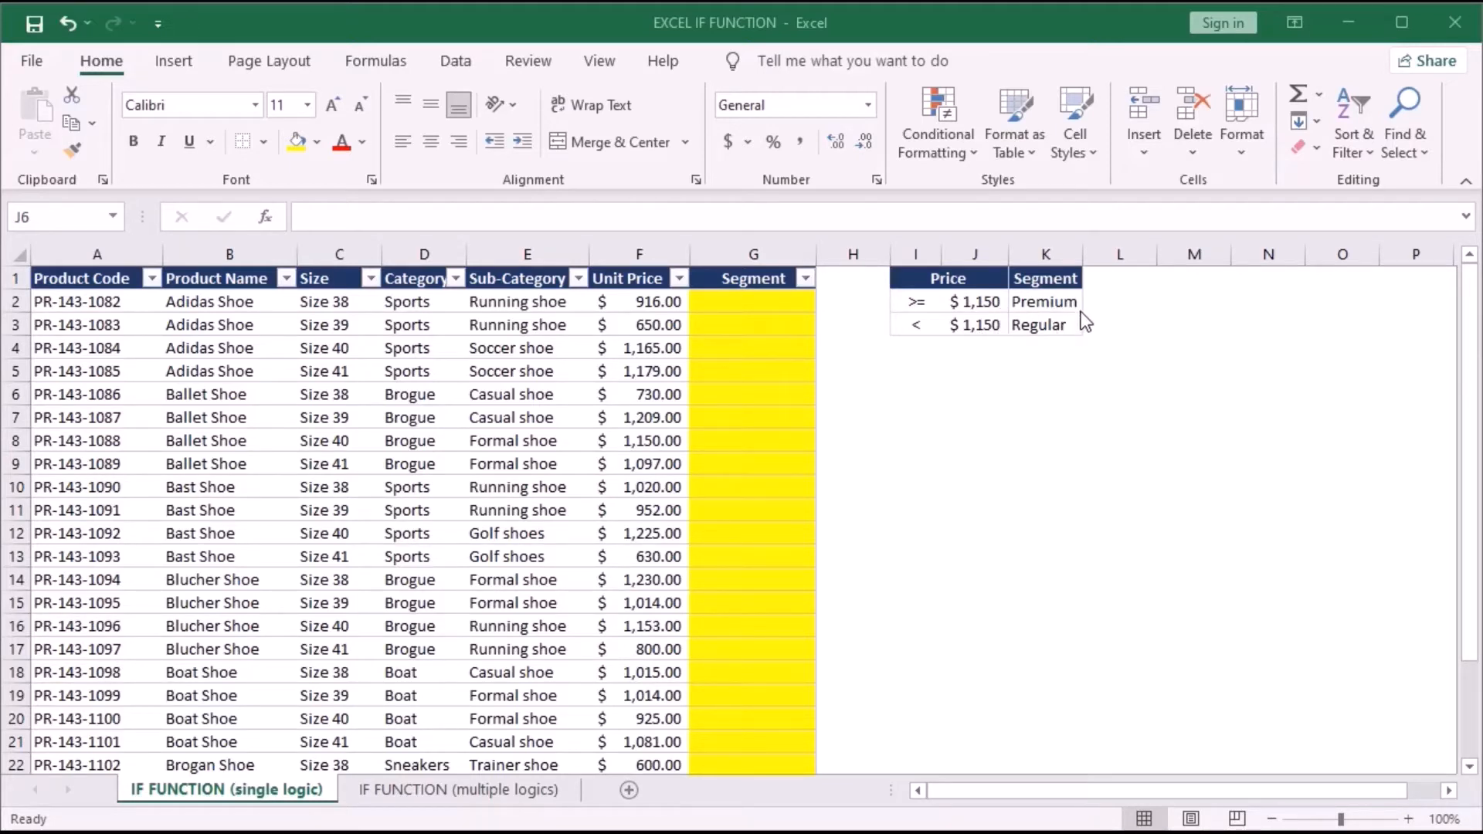
Enter the formula =IF(F2>=J2,K2,K3) in cell G2 of the Segment column.
double_click(803, 303)
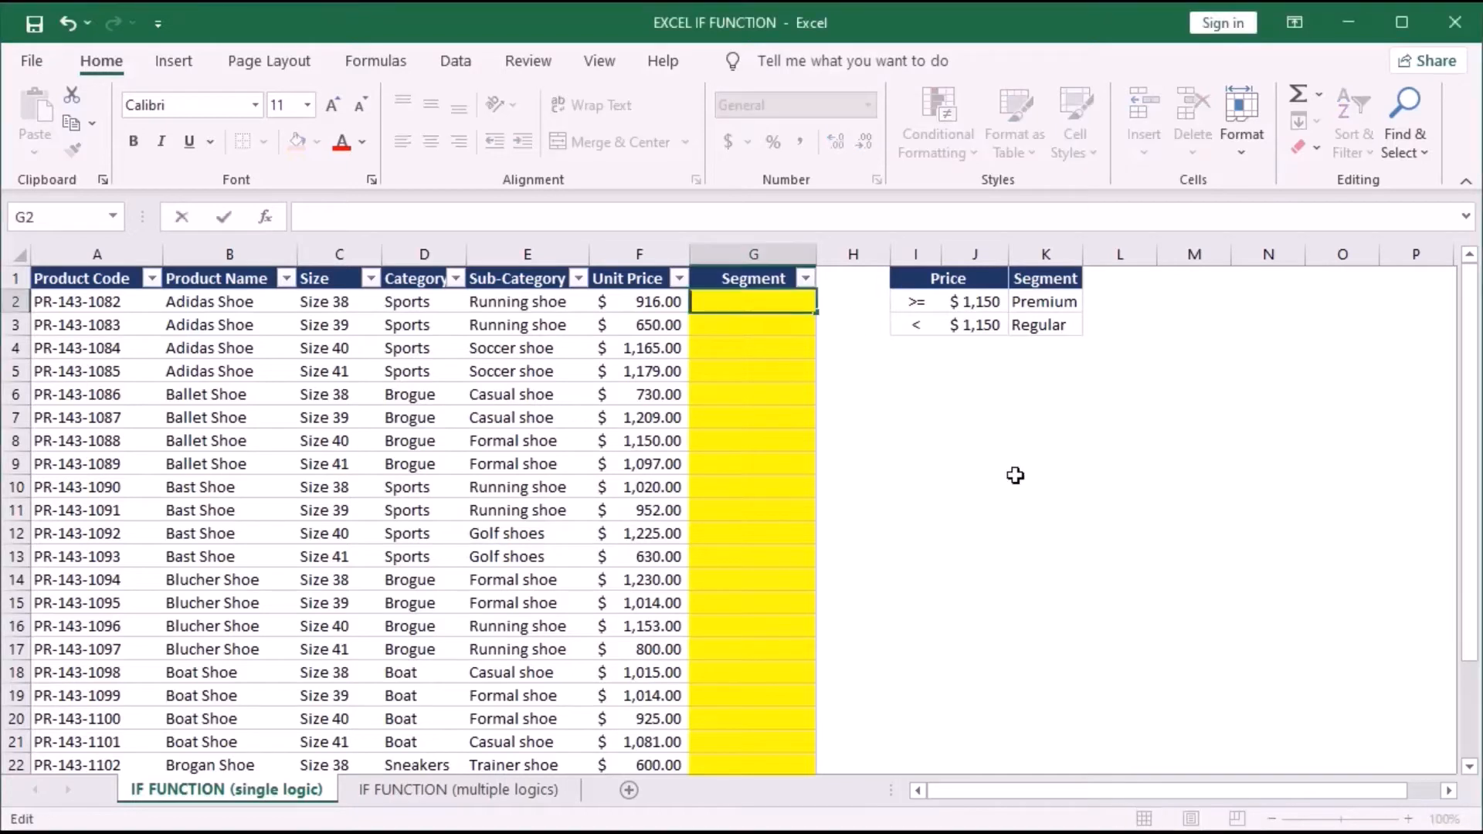
type("=if")
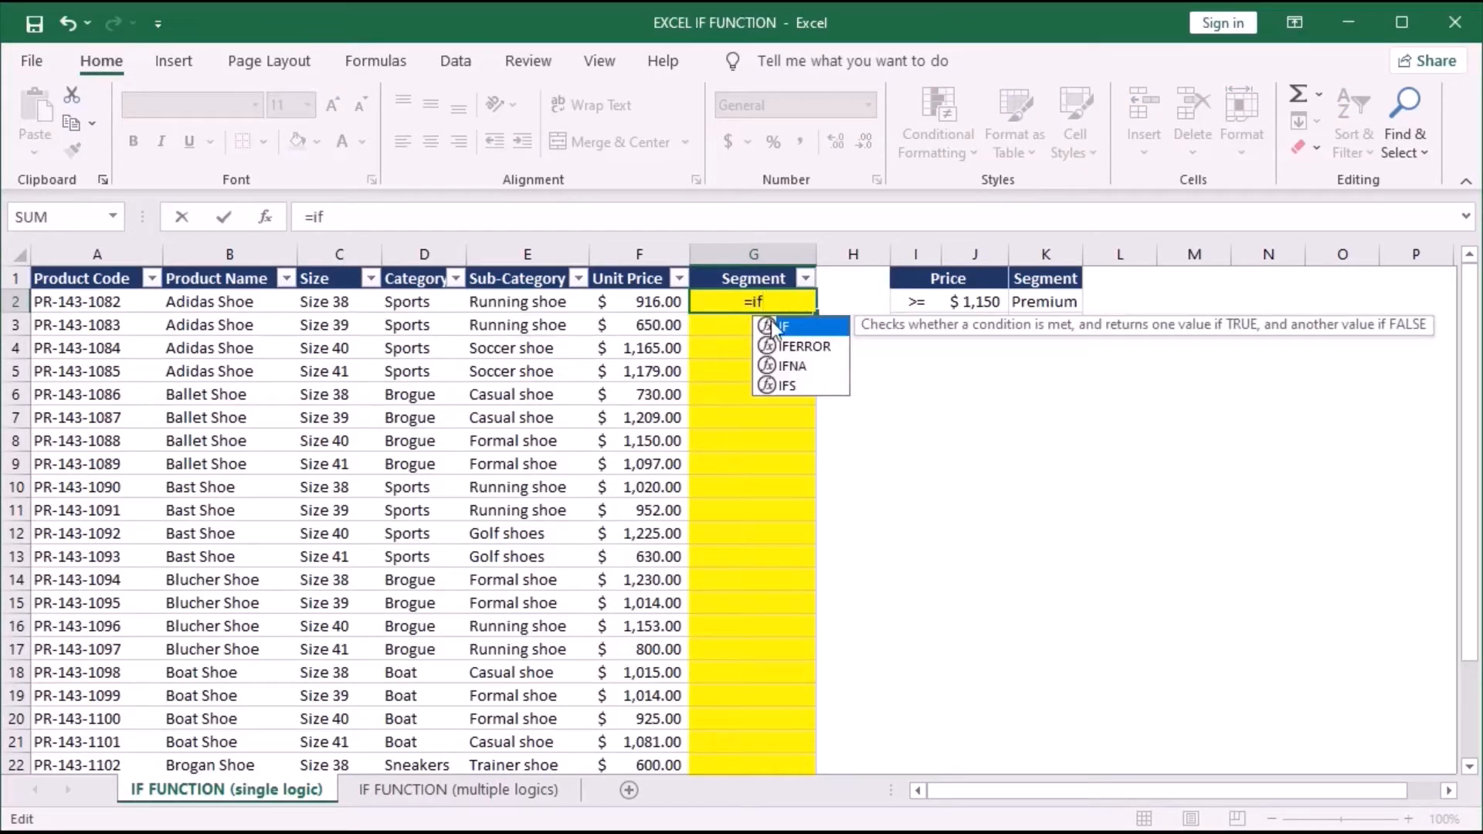
double_click(792, 325)
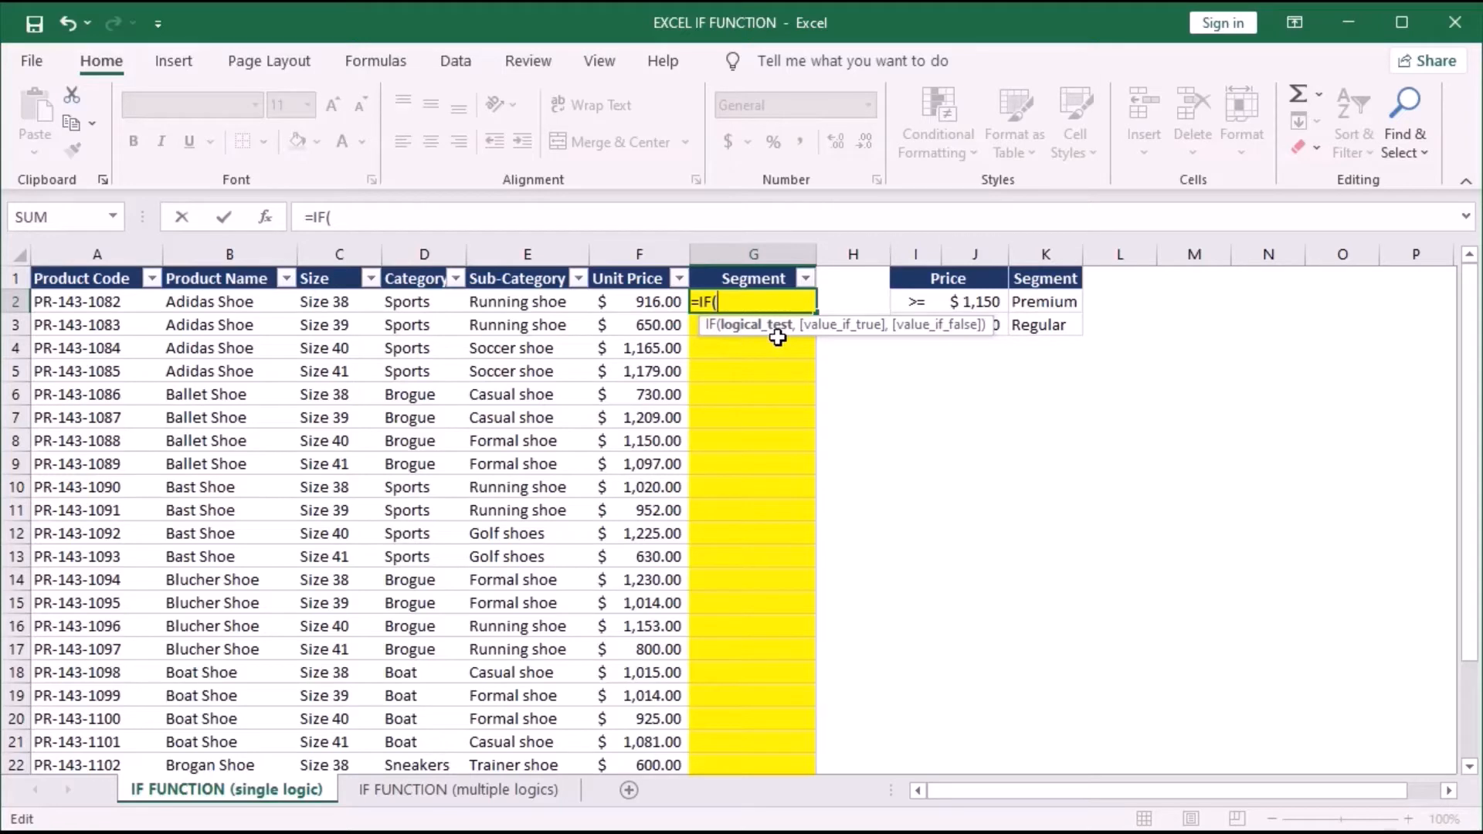
left_click(637, 298)
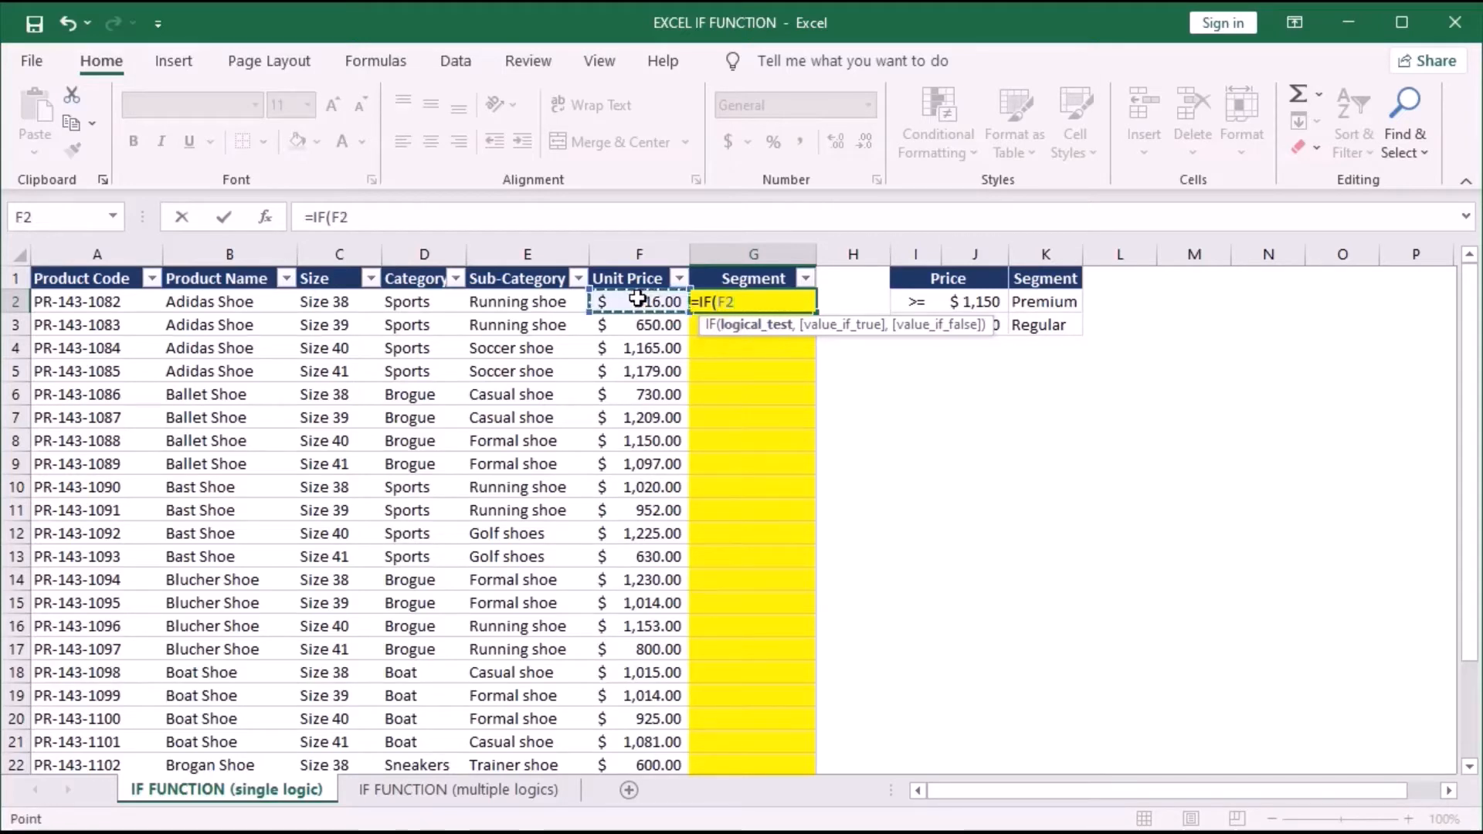
type(">=")
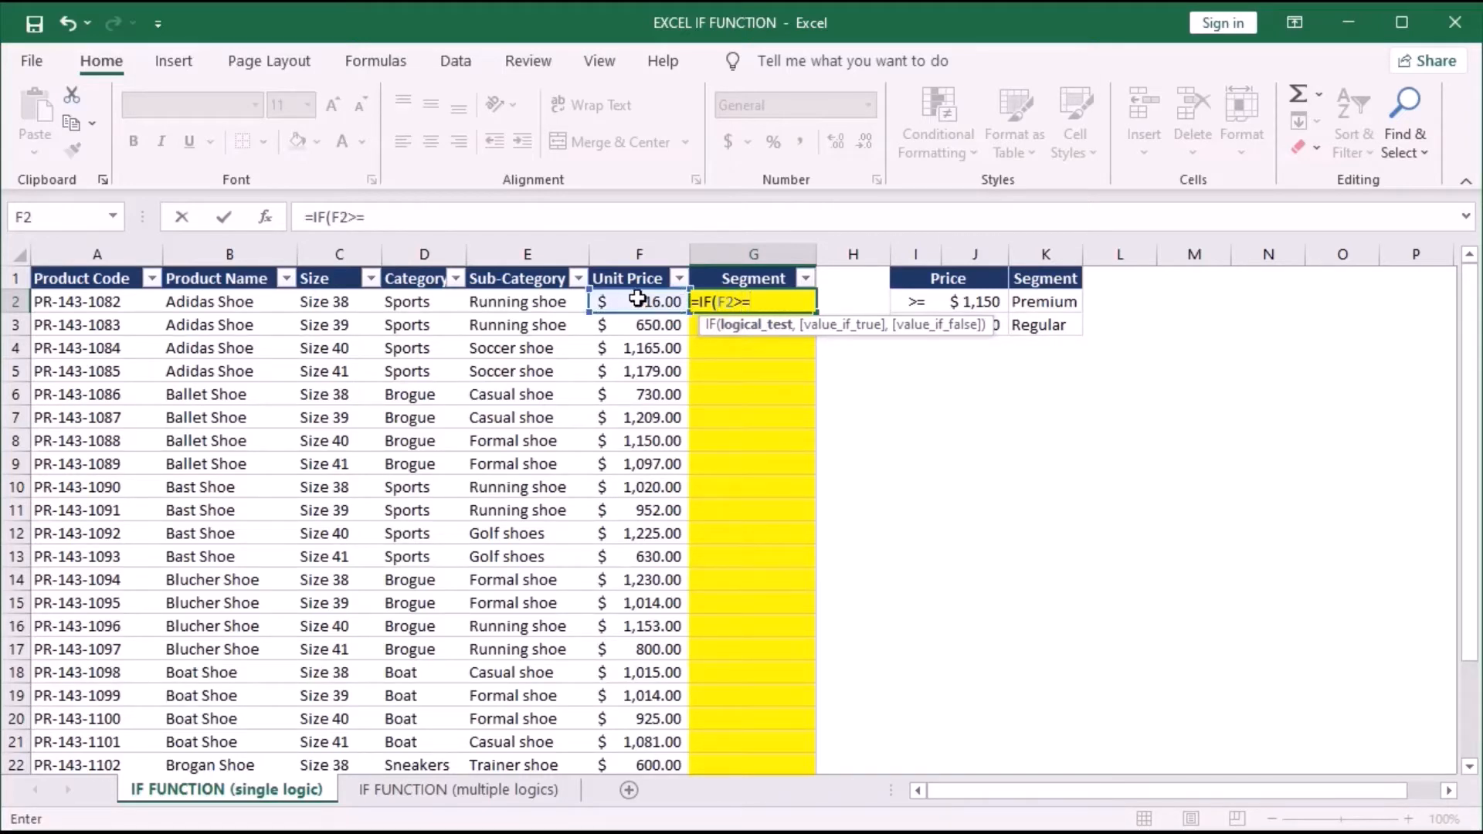
left_click(978, 305)
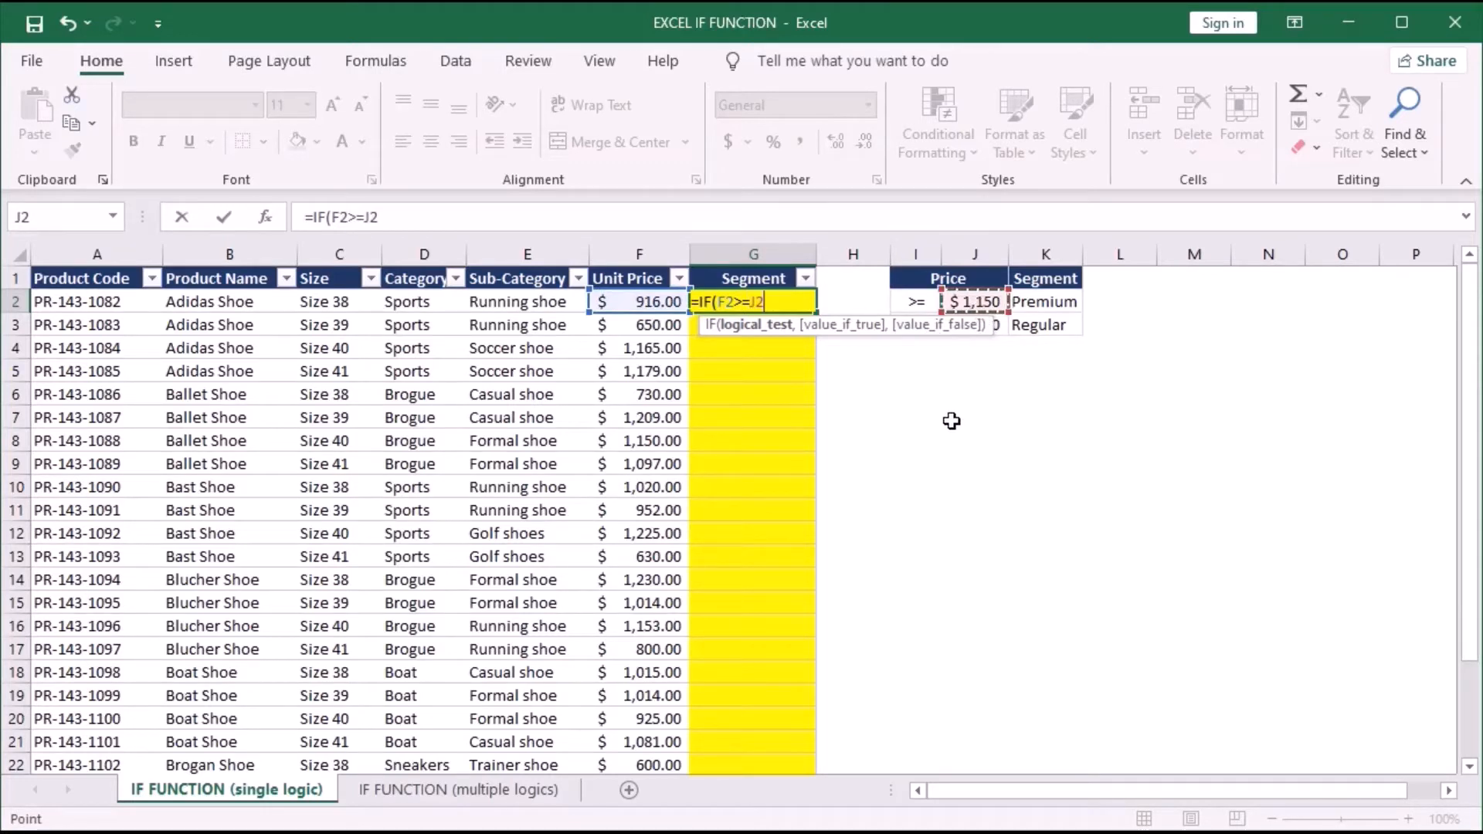
type(",")
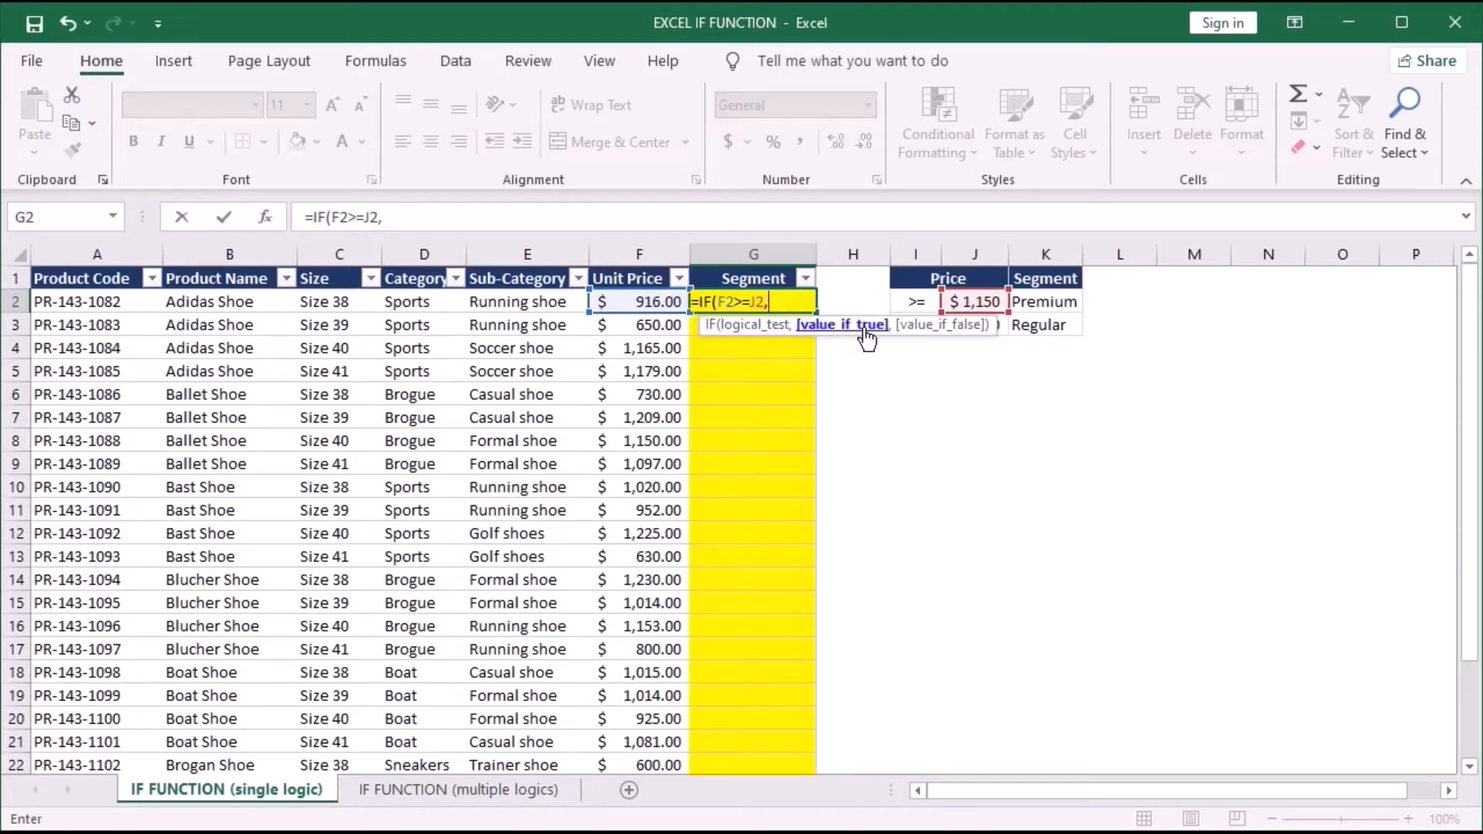
left_click(1041, 303)
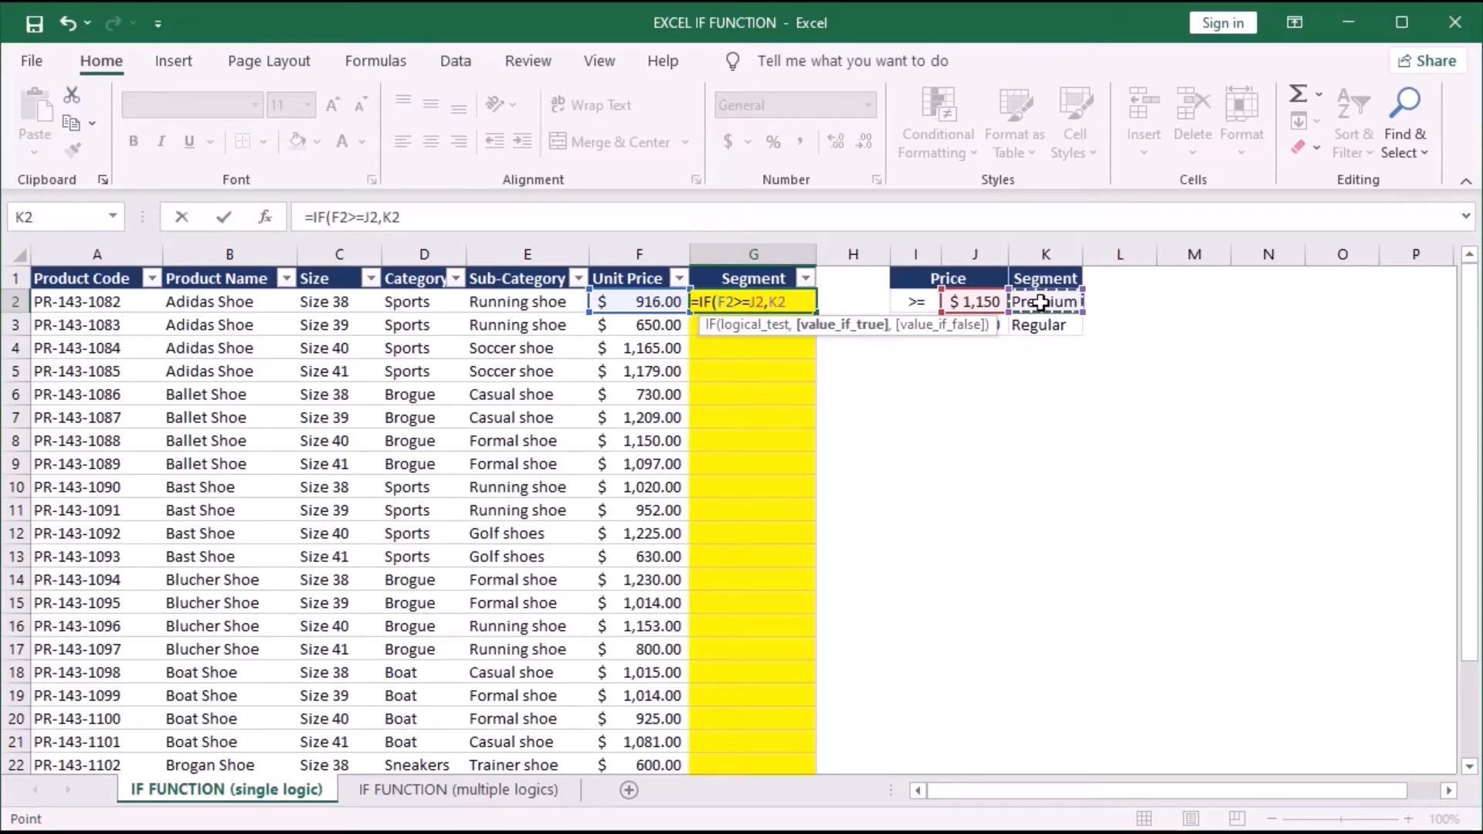
type(",")
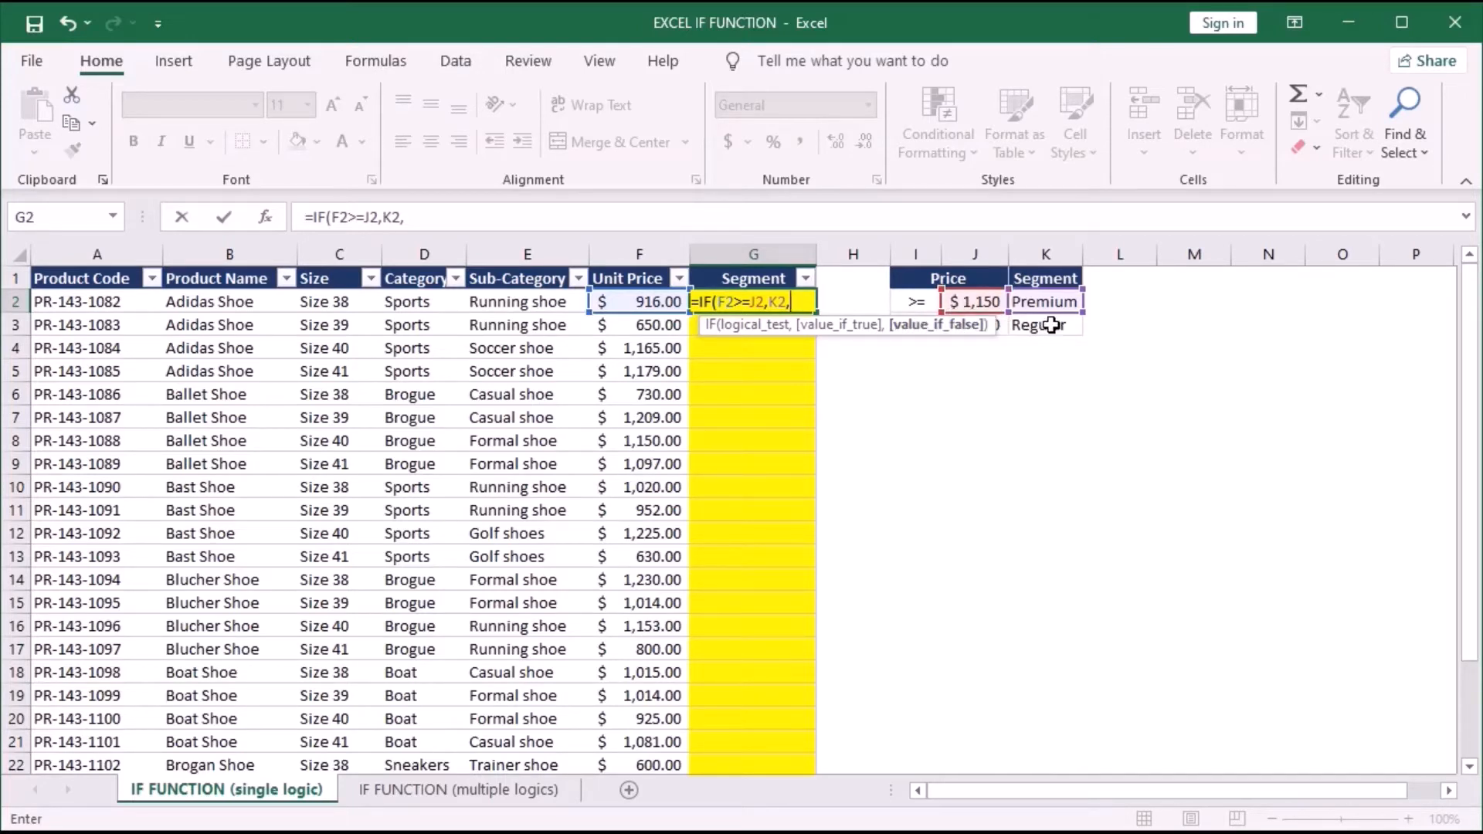
left_click(1051, 325)
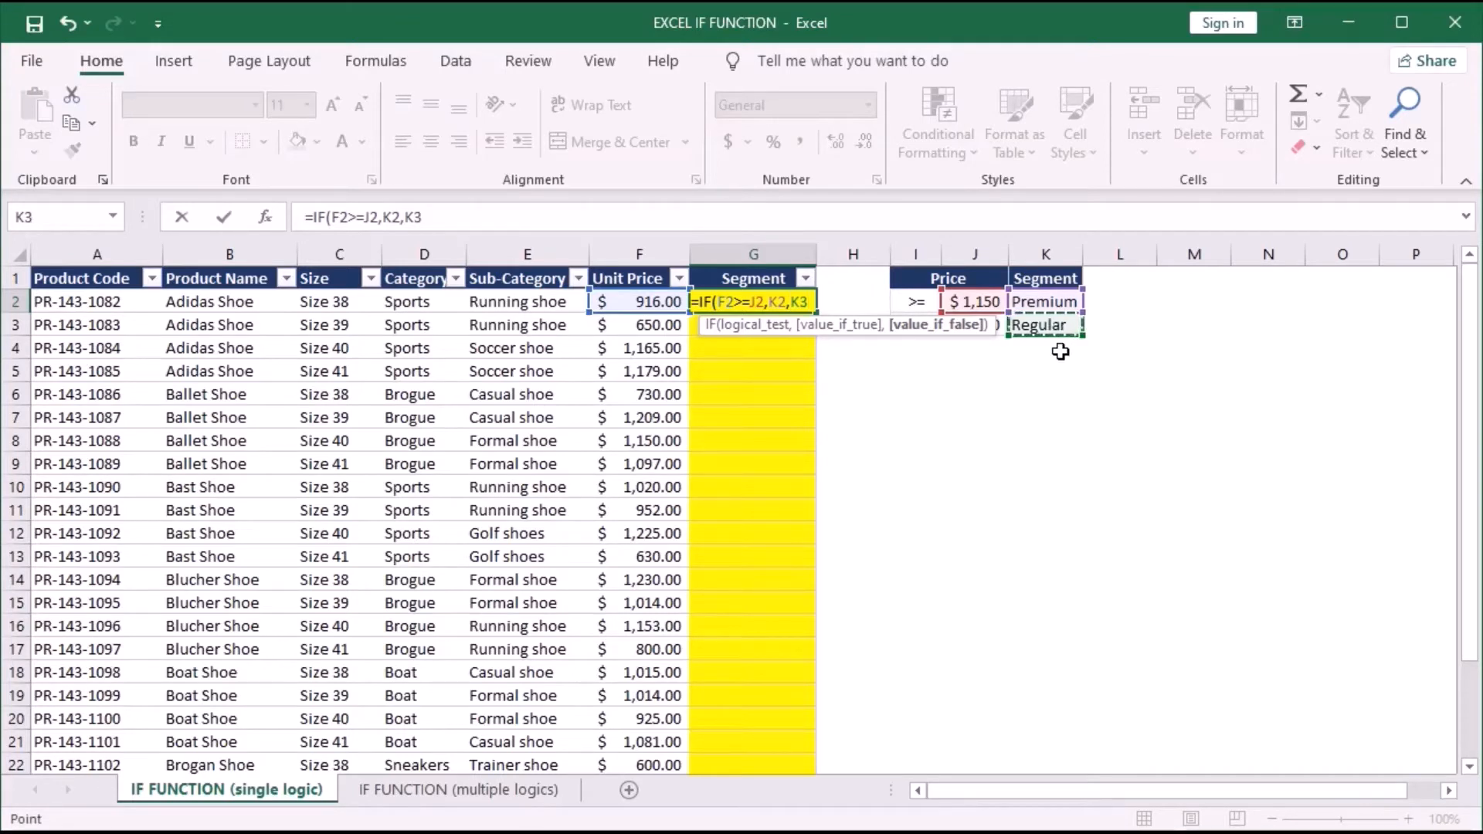
key("Return")
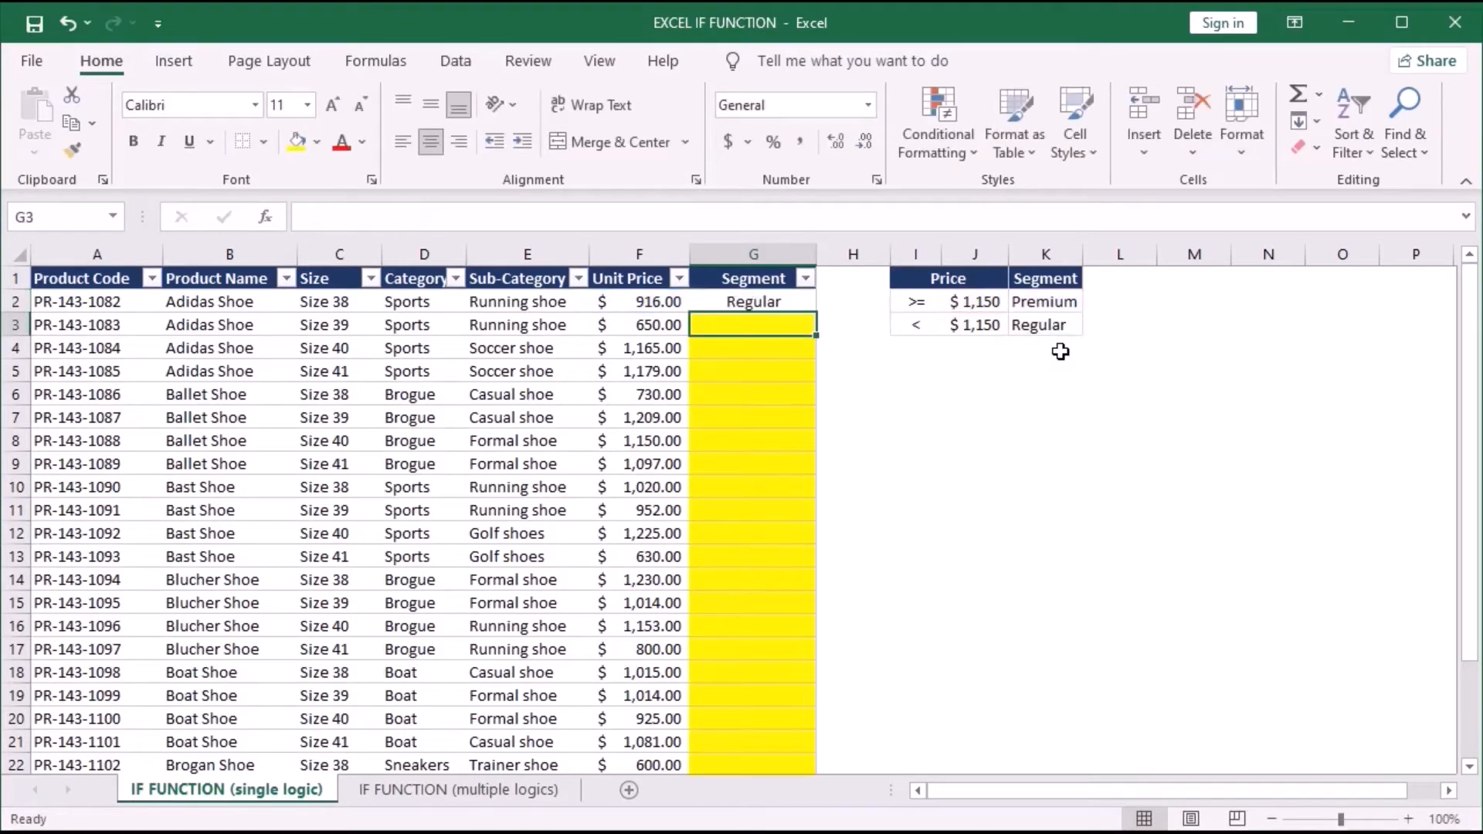
Make the references to J2, K2 and K3 in the G2 formula absolute, leaving F2 relative.
left_click(756, 301)
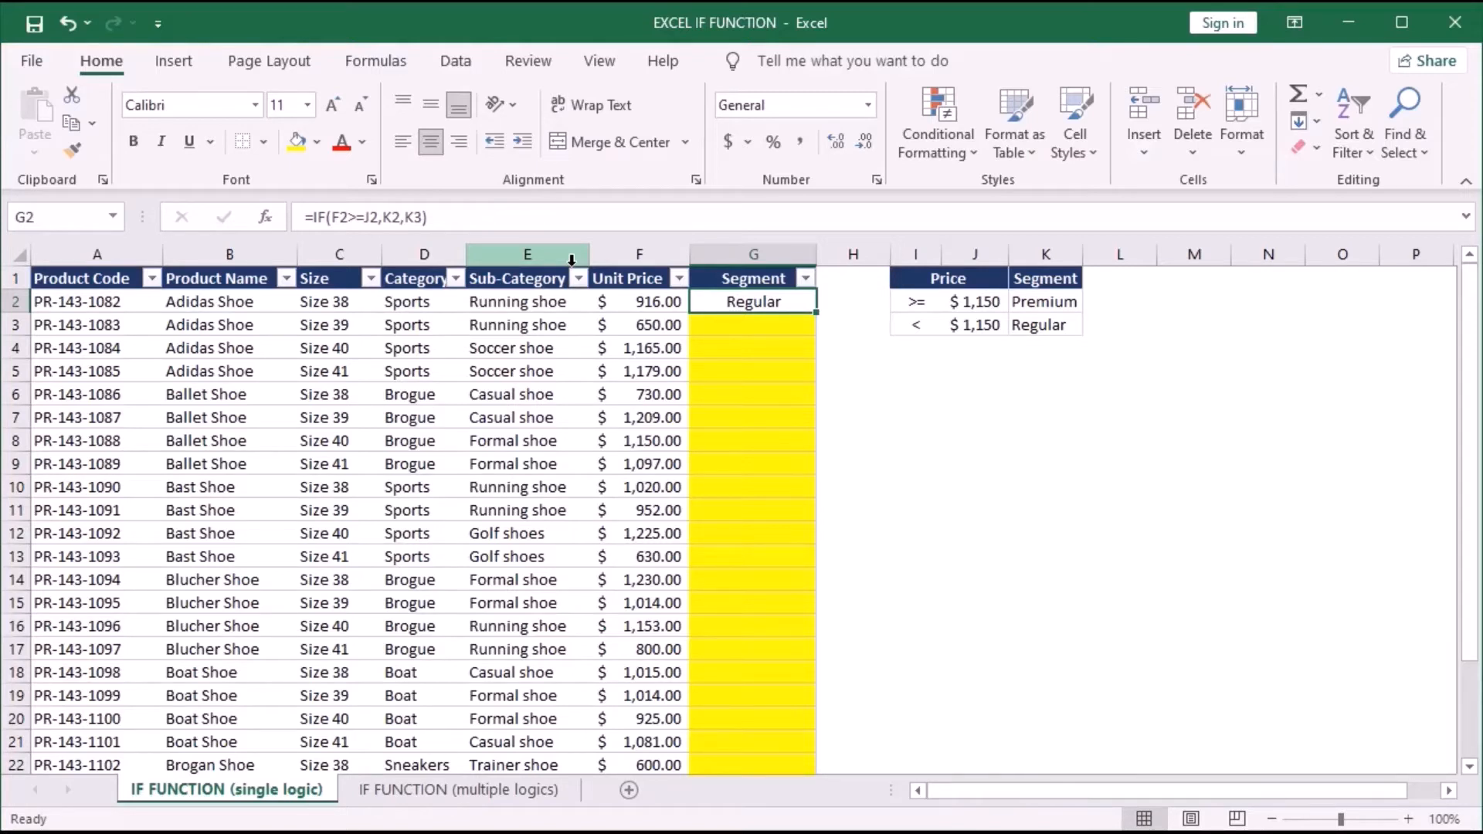
left_click(379, 216)
left_click(367, 209)
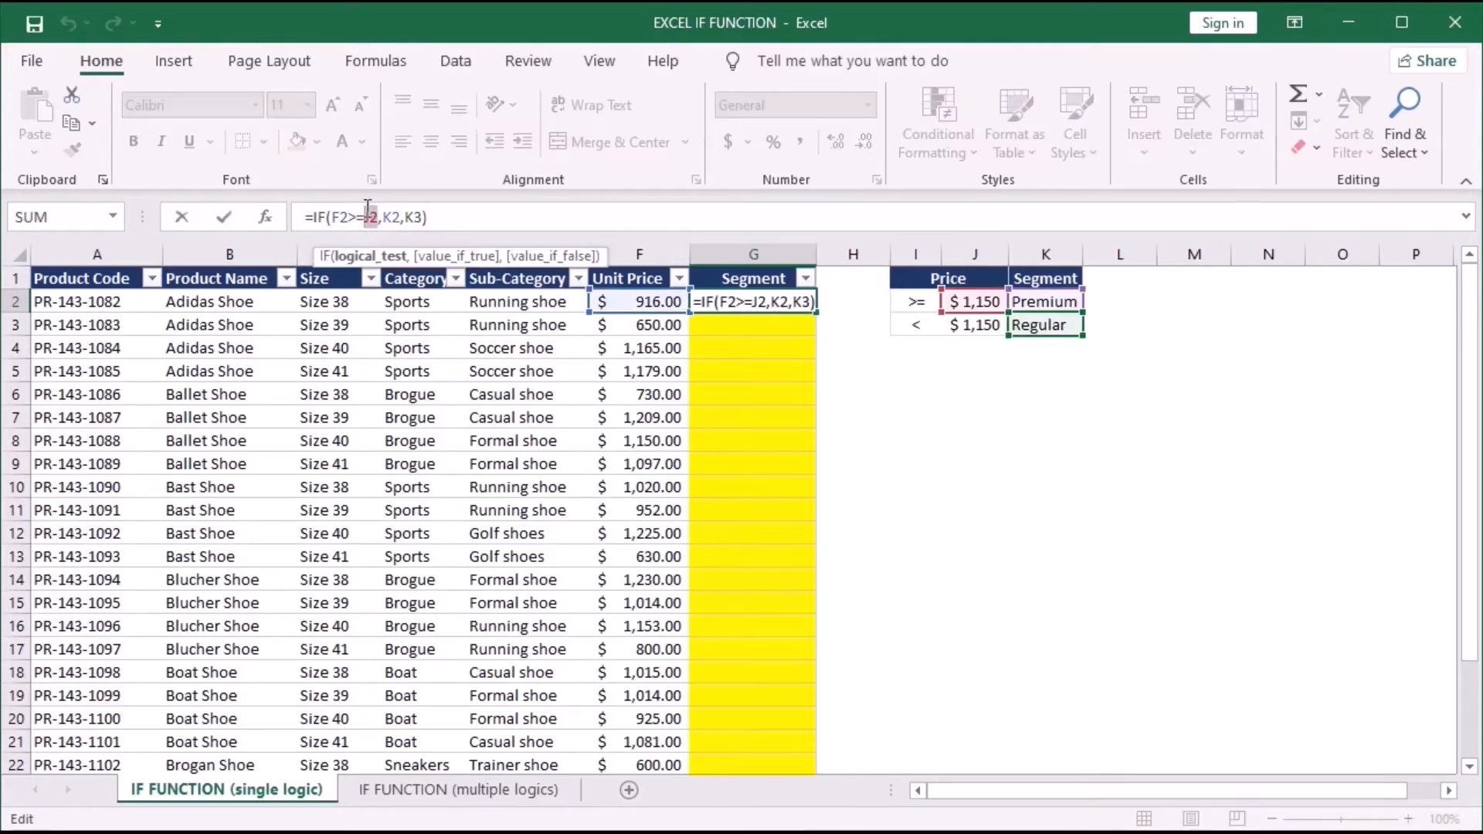
key("F4")
double_click(405, 217)
key("F4")
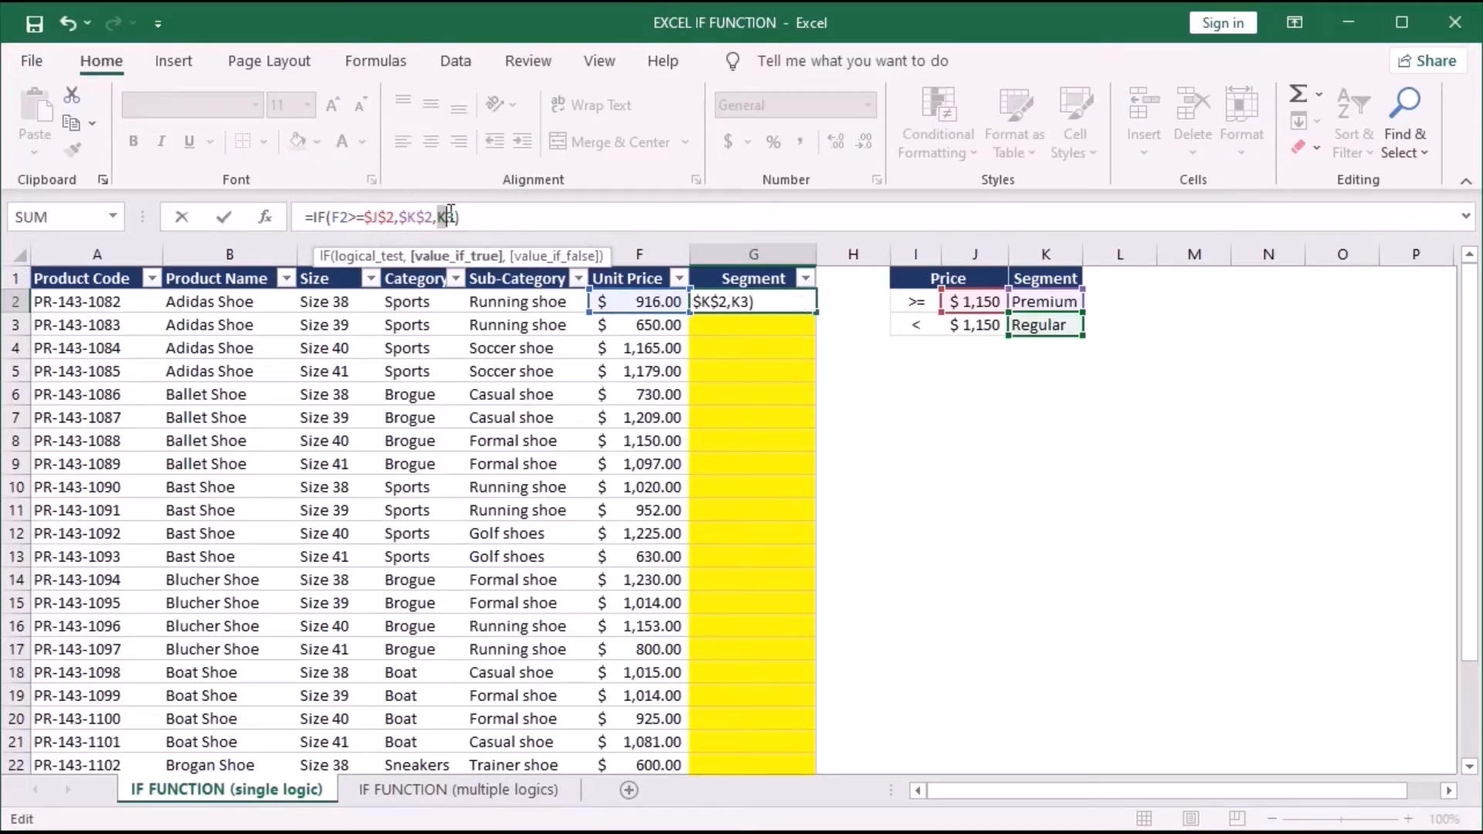
double_click(447, 217)
key("F4")
Compare the price criteria on the single logic and multiple logics sheets, ending on the IF FUNCTION (multiple logics) sheet.
left_click(402, 791)
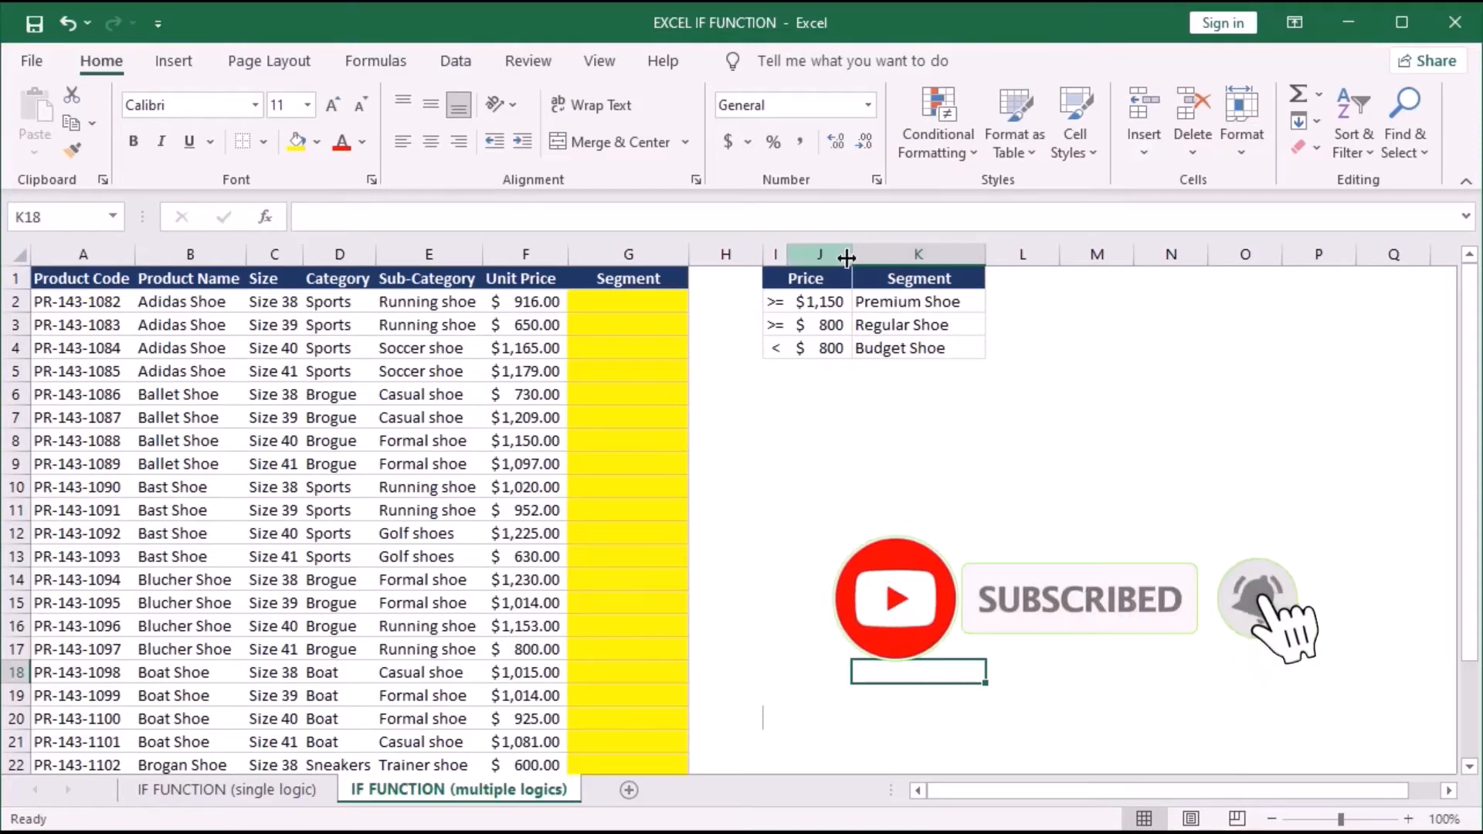
left_click(269, 793)
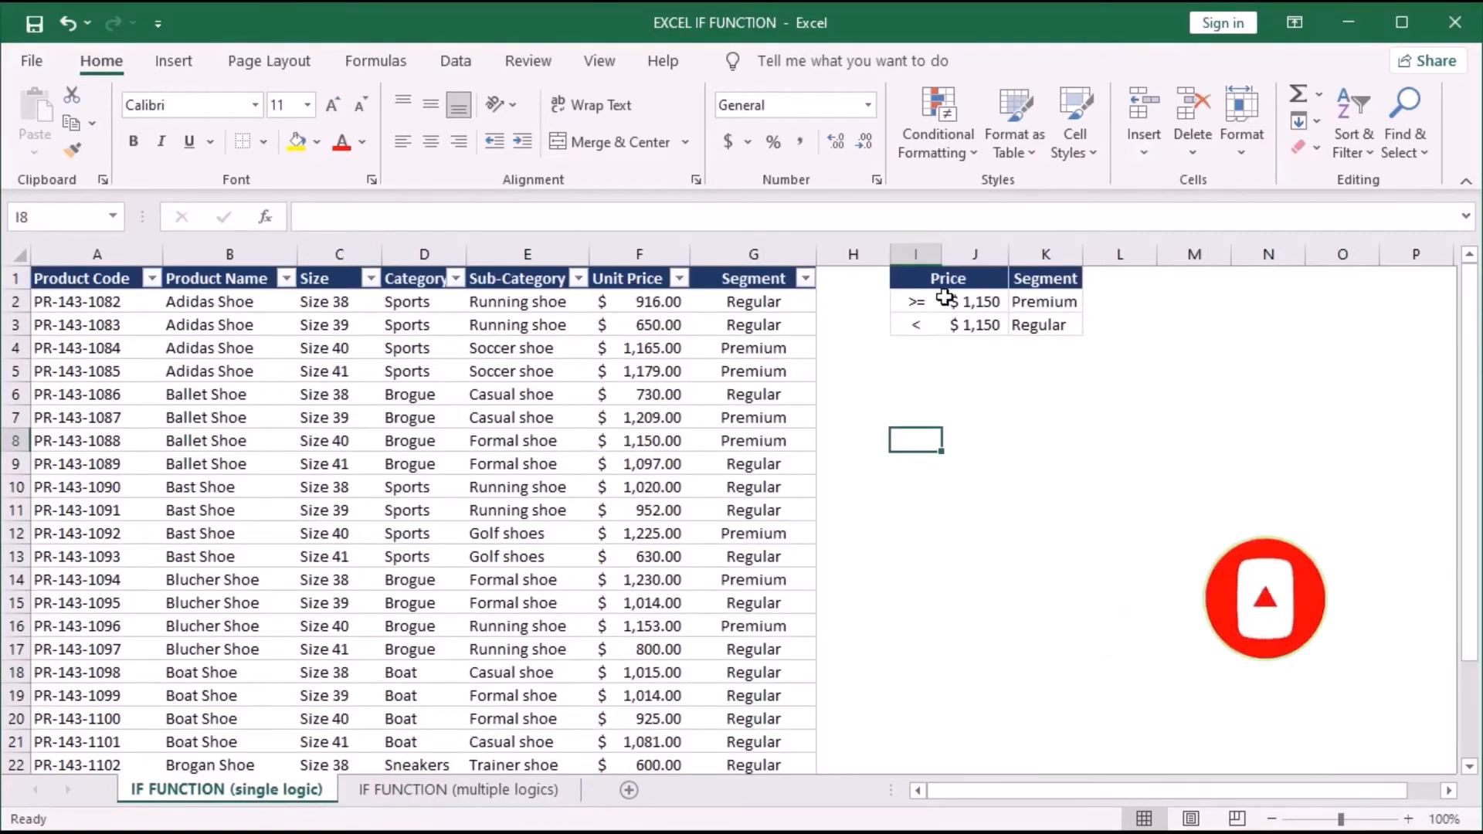
left_click(446, 785)
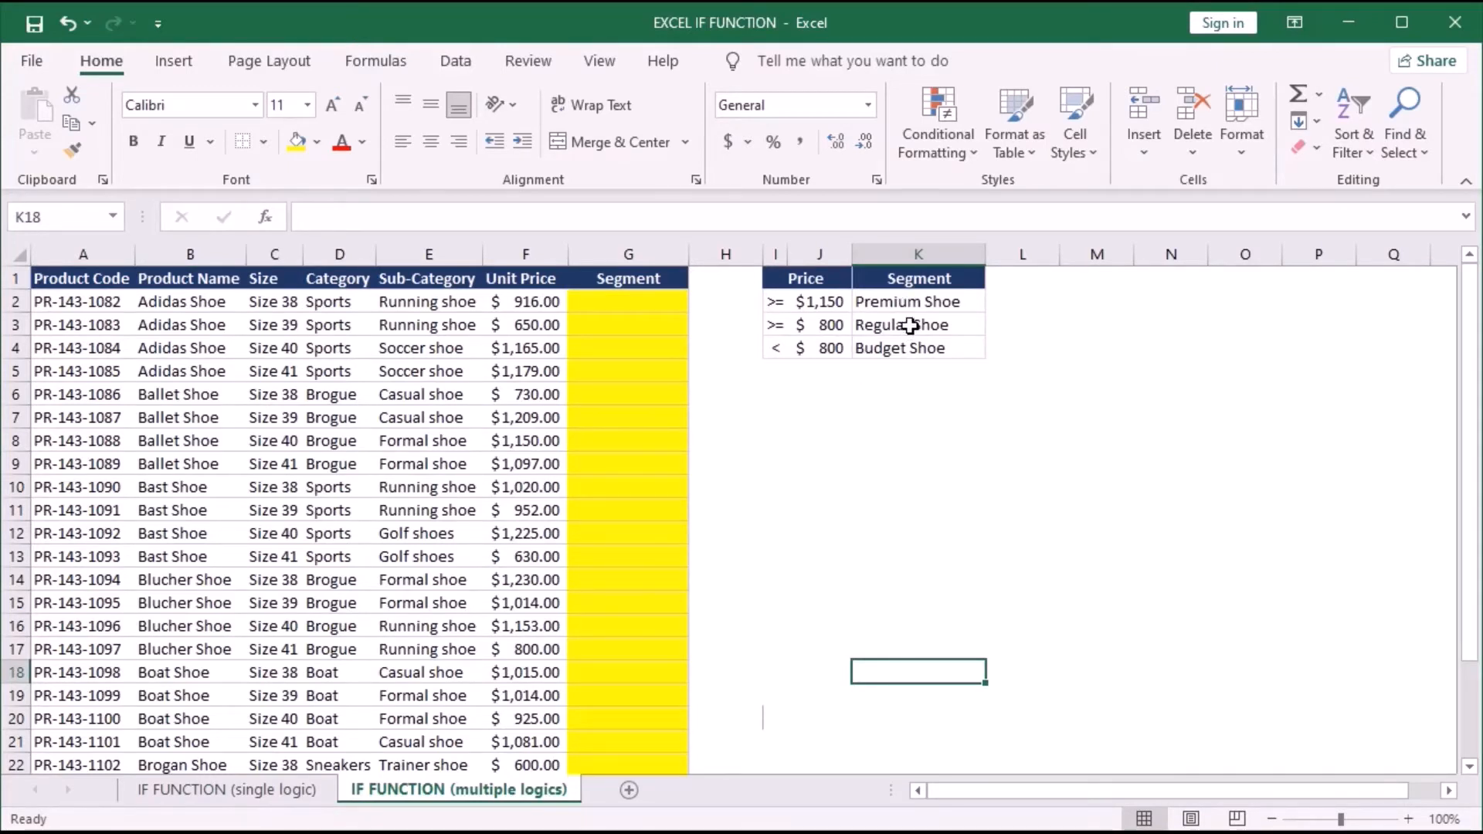
Begin an IF formula in G2 that tests F2>=J2 and returns the Premium Shoe cell K2 when true.
left_click(627, 302)
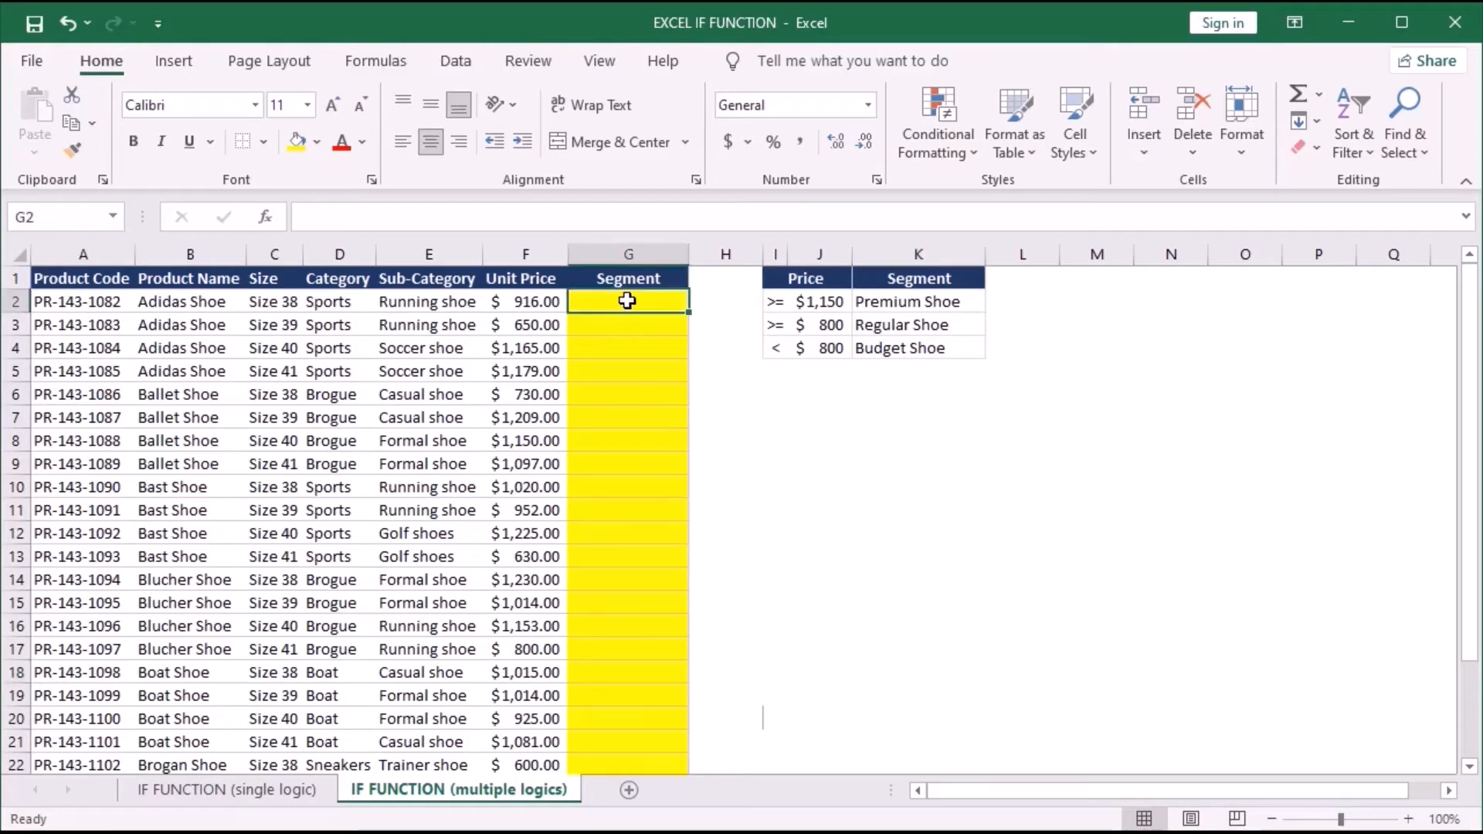
type("=")
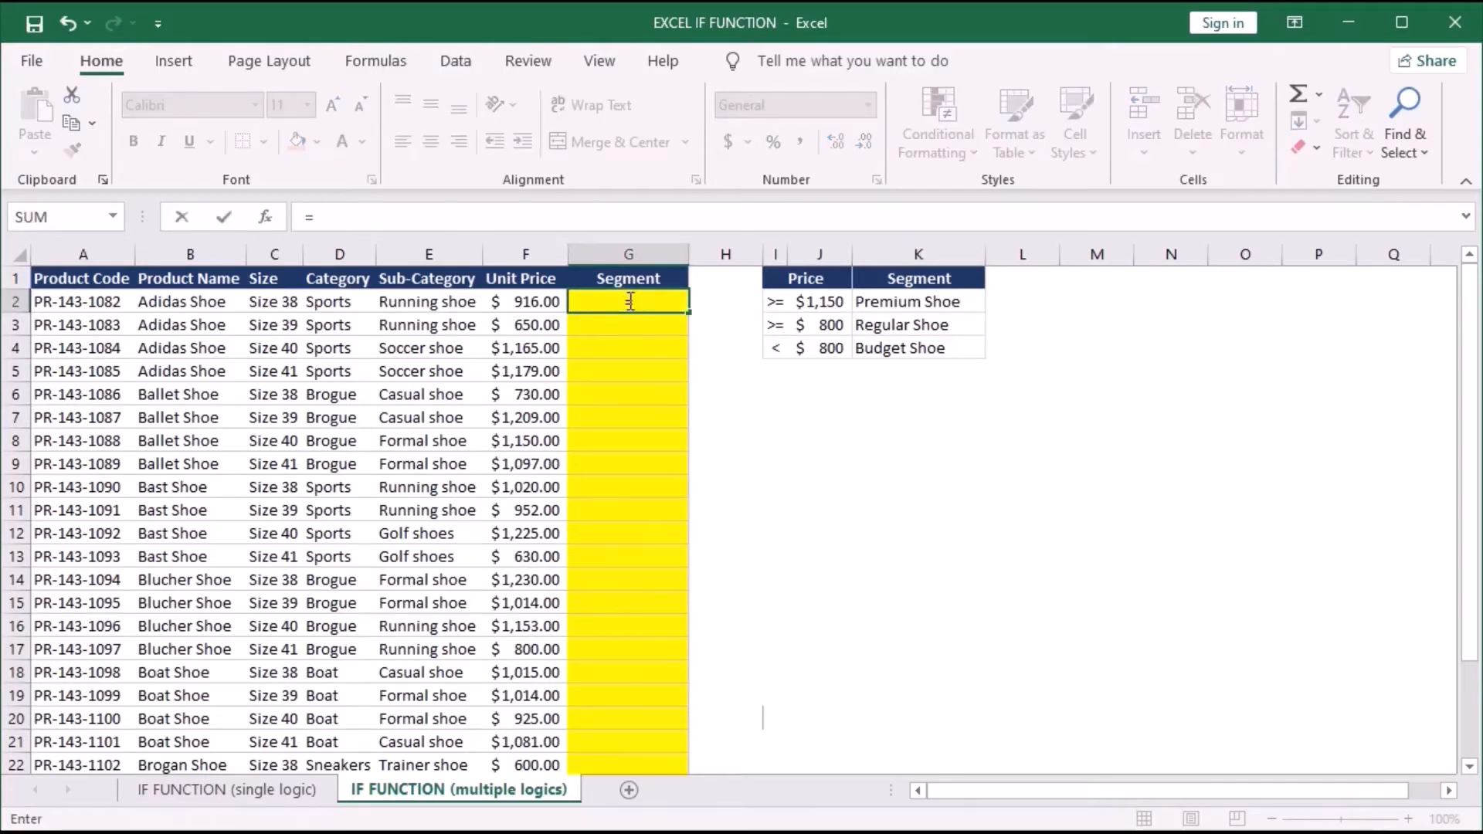
type("if")
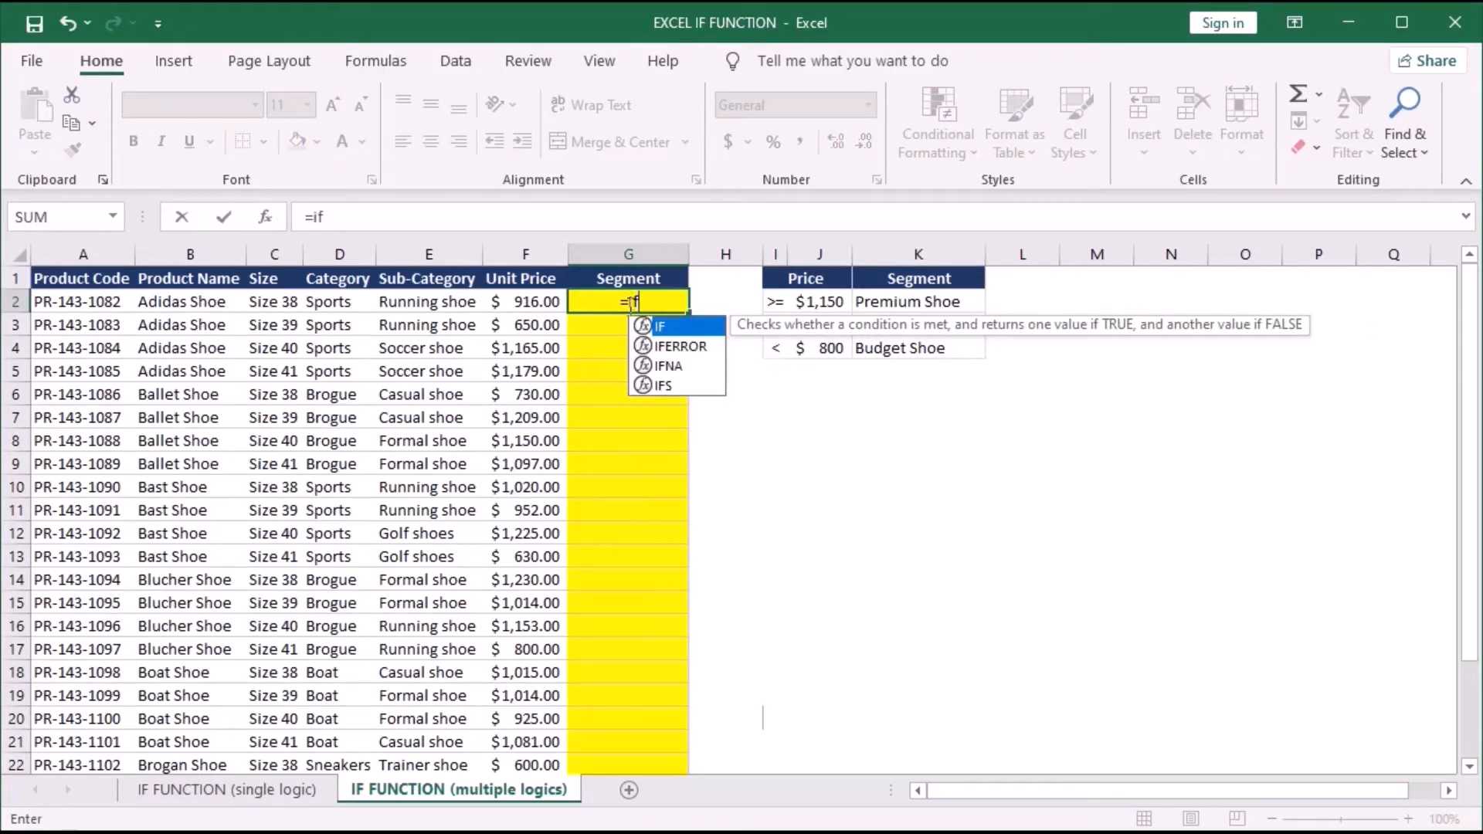
double_click(675, 325)
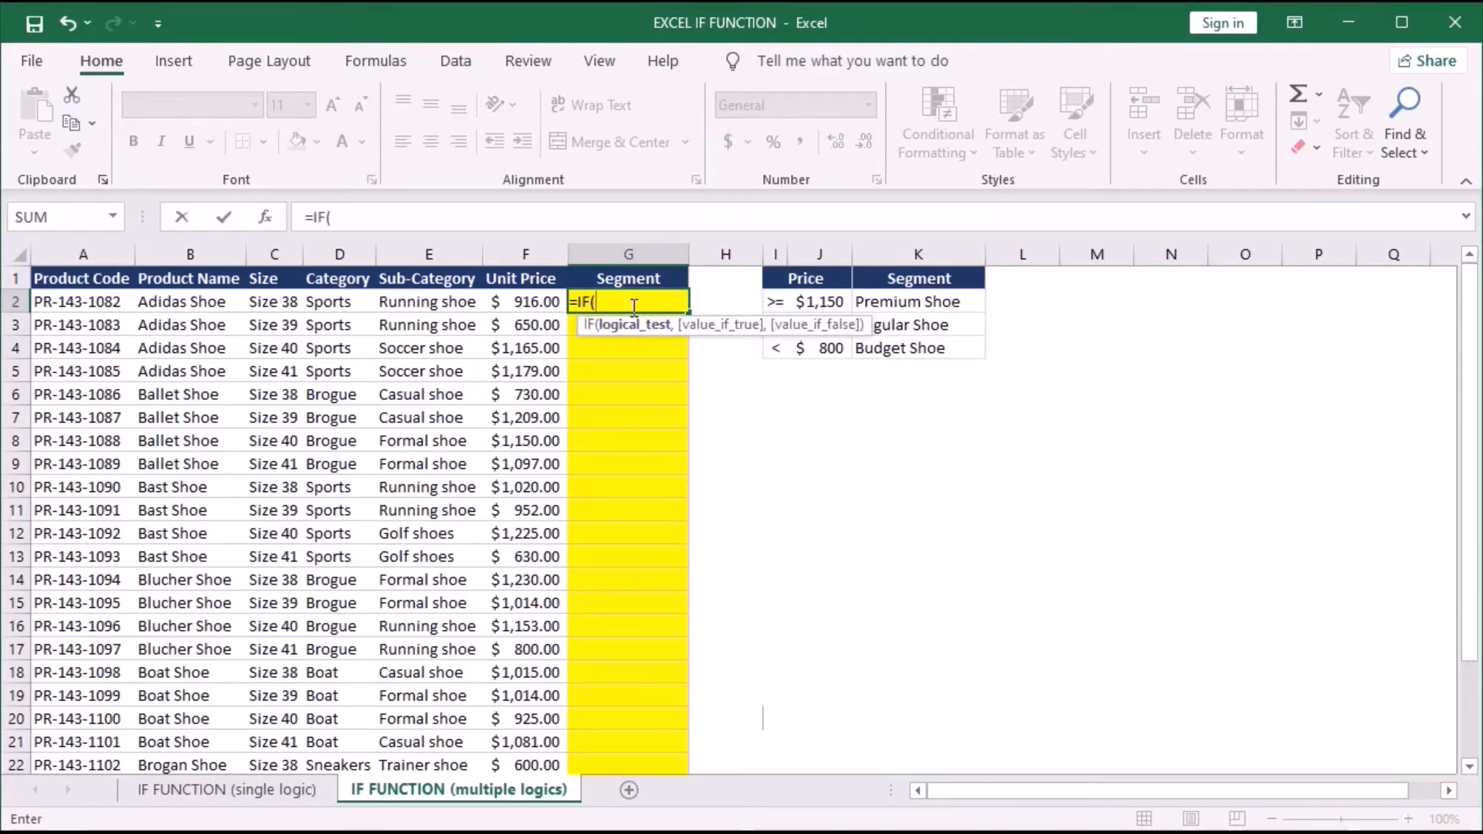
left_click(525, 303)
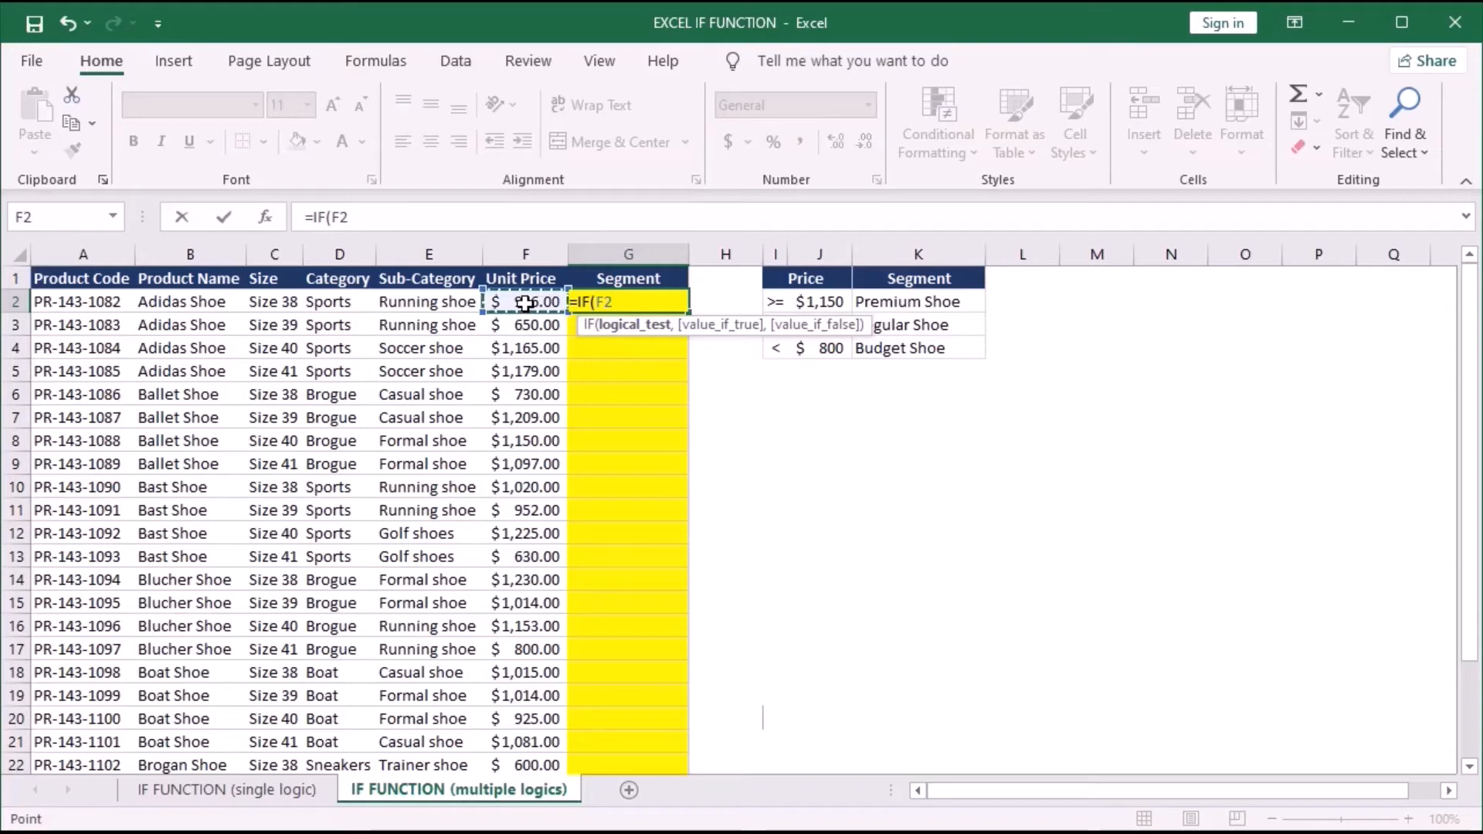
type(">=")
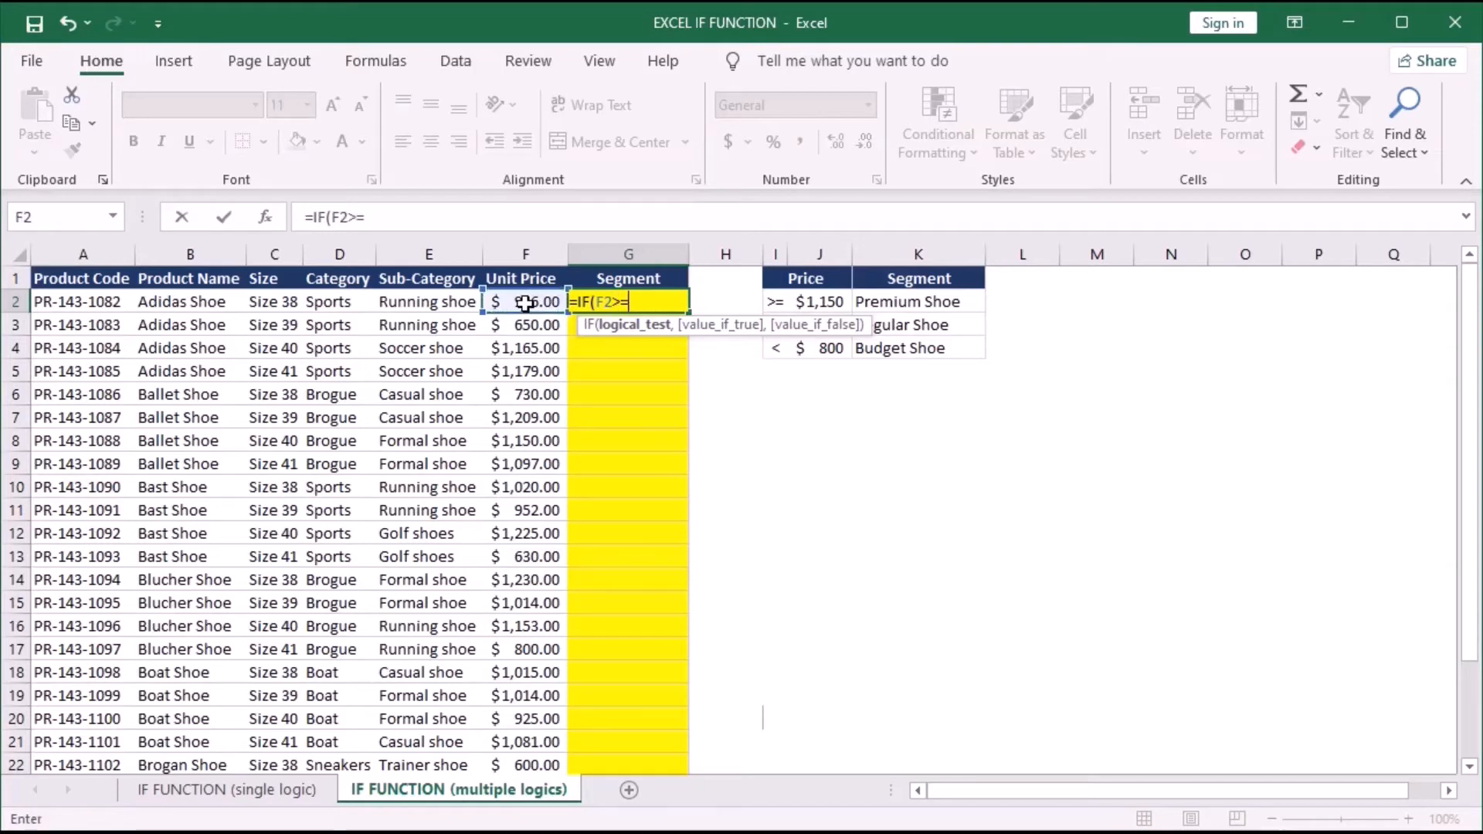
left_click(816, 301)
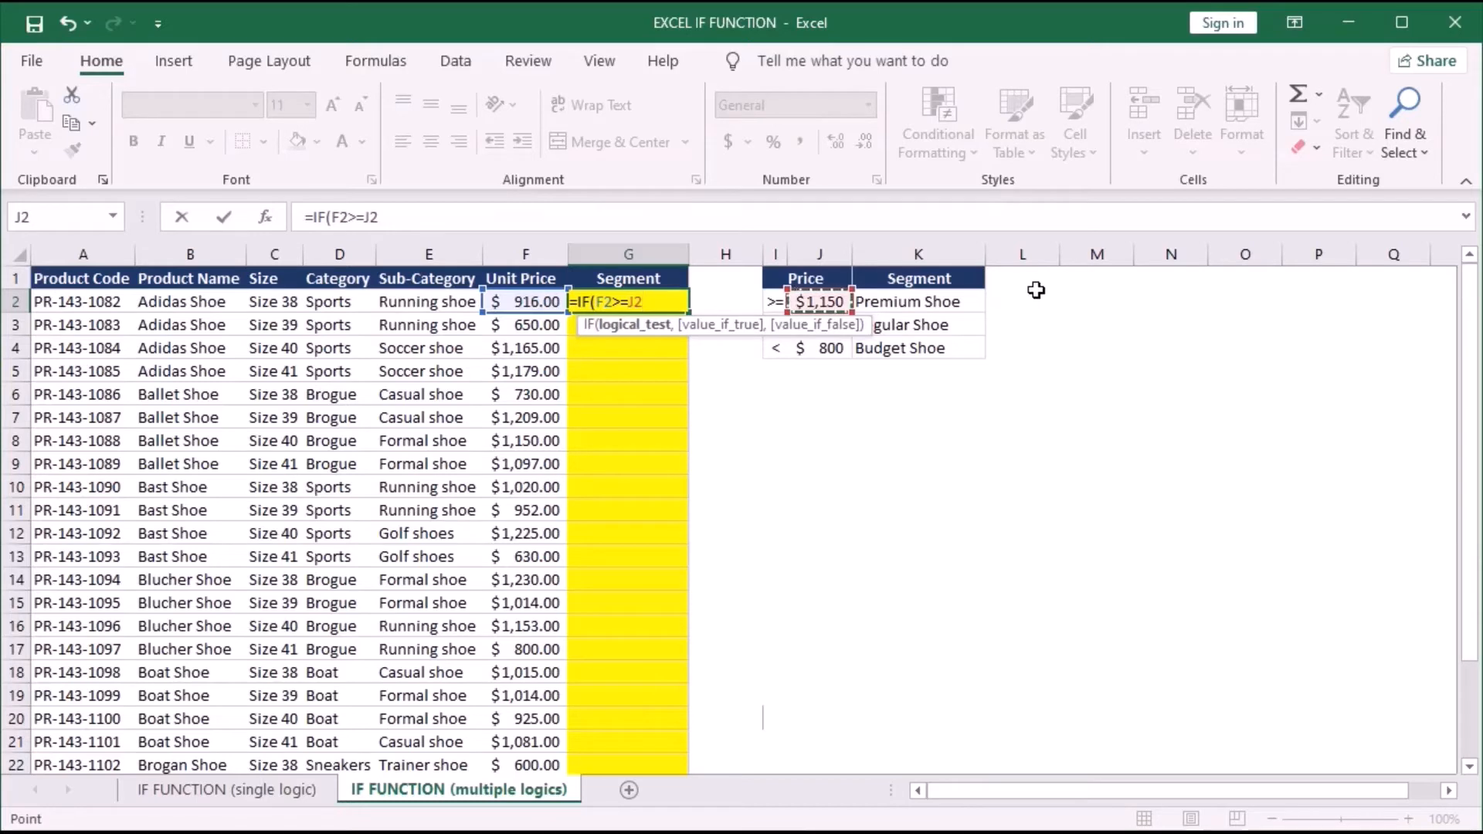
type(",")
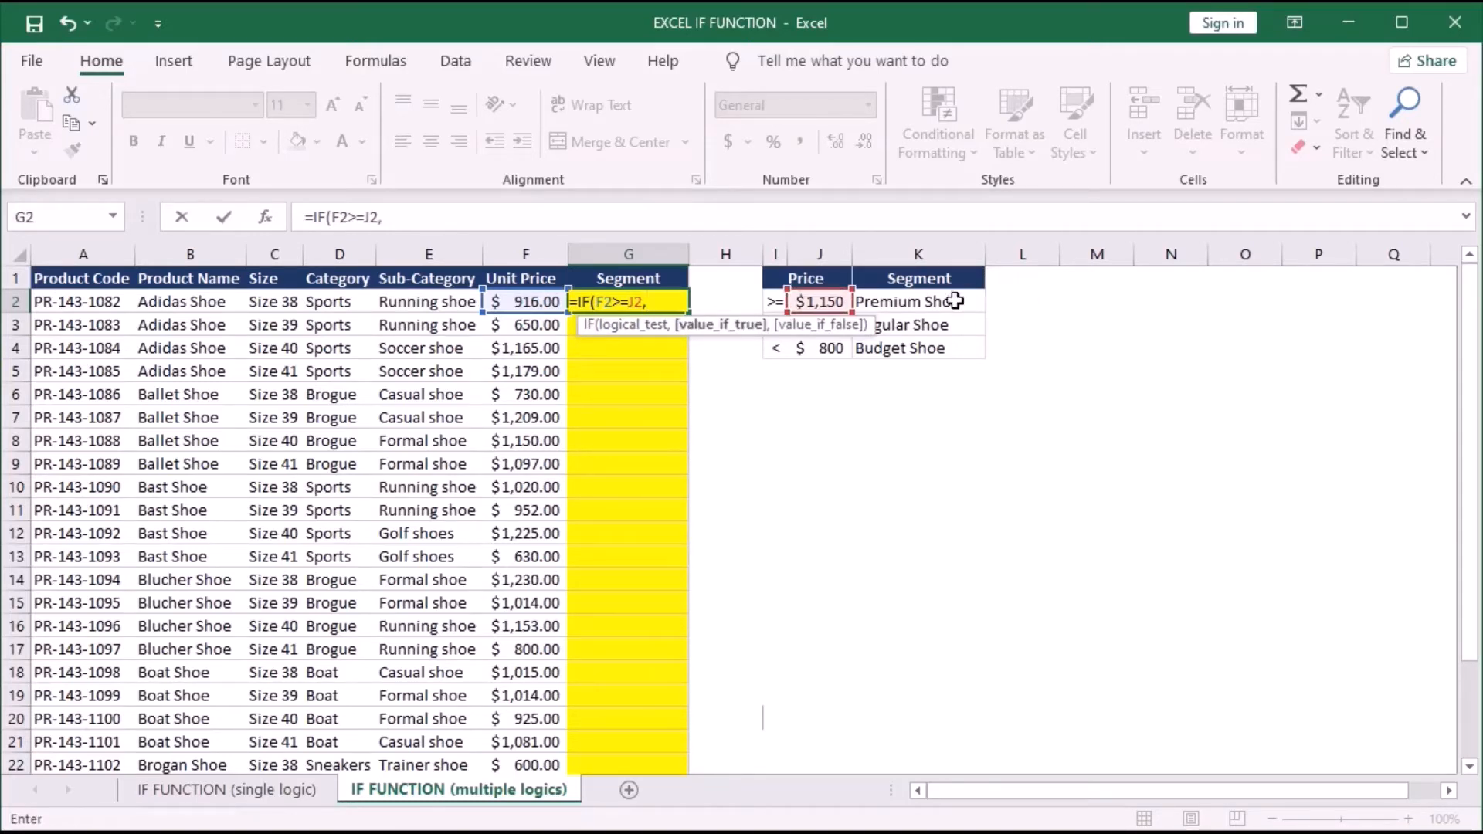
left_click(904, 299)
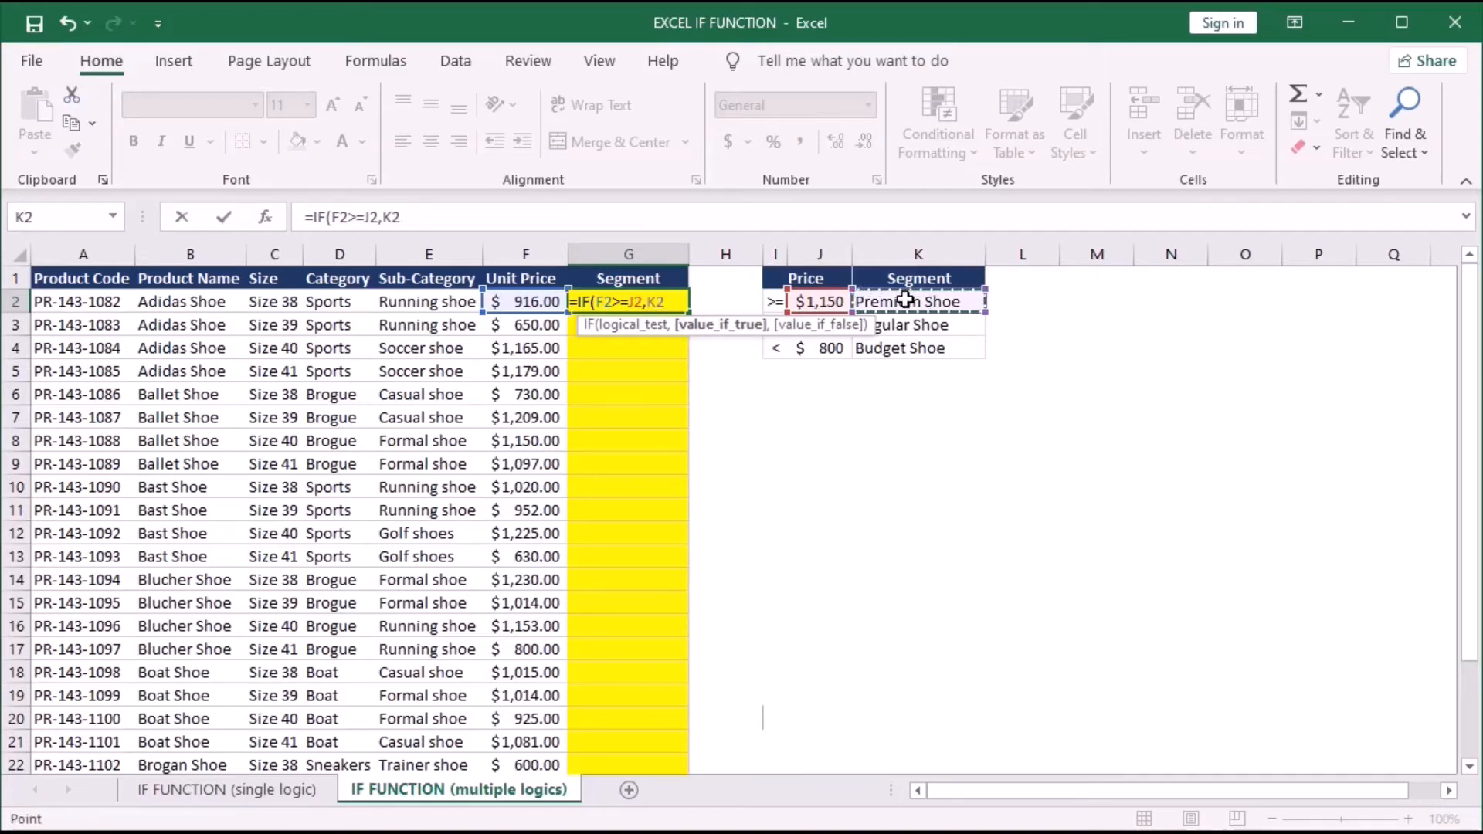
type(",")
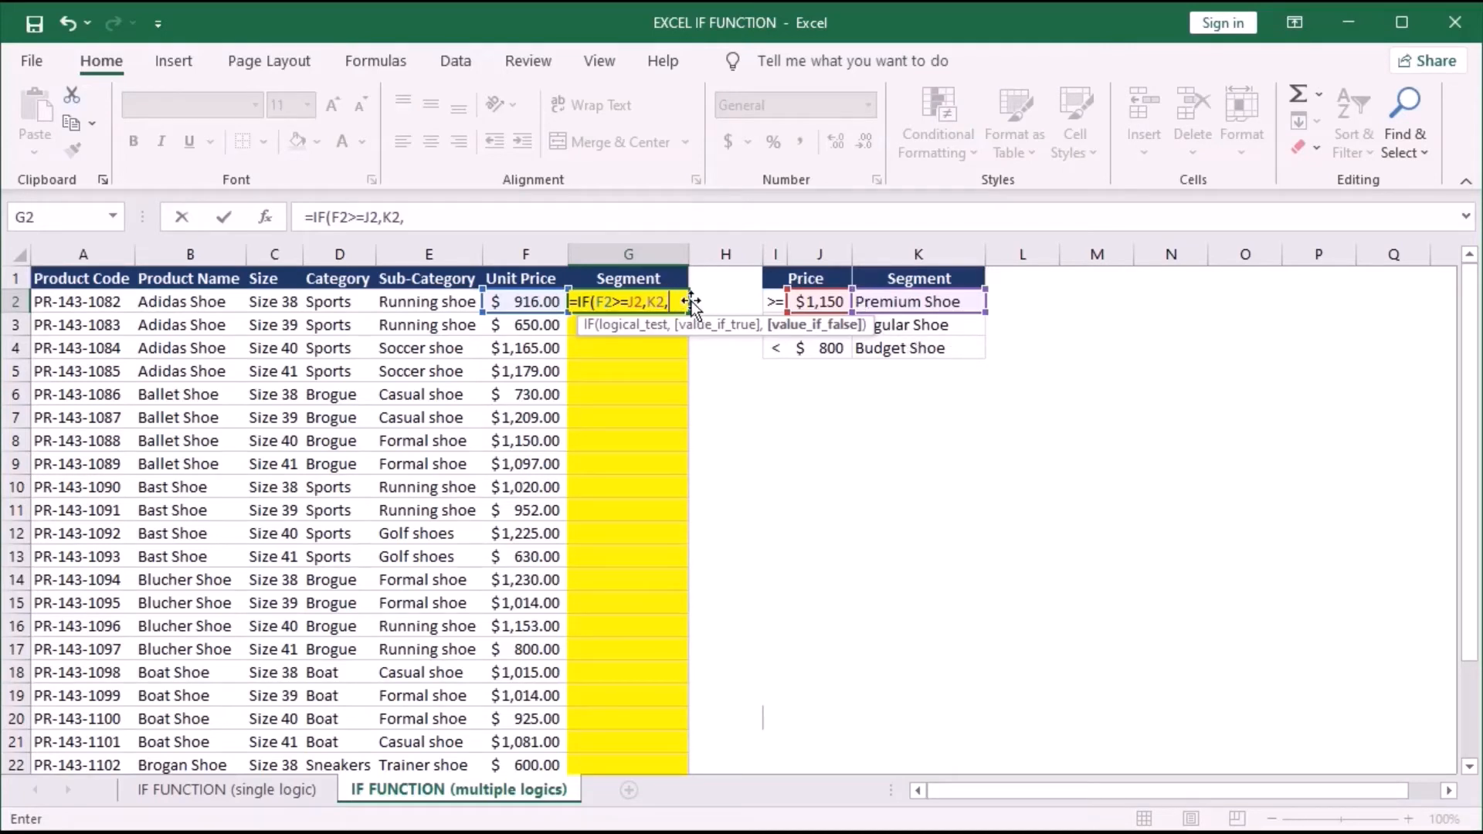
Nest a second IF as the false argument in G2, testing F2>=J3 and returning the Regular Shoe cell K3 when true.
type("if")
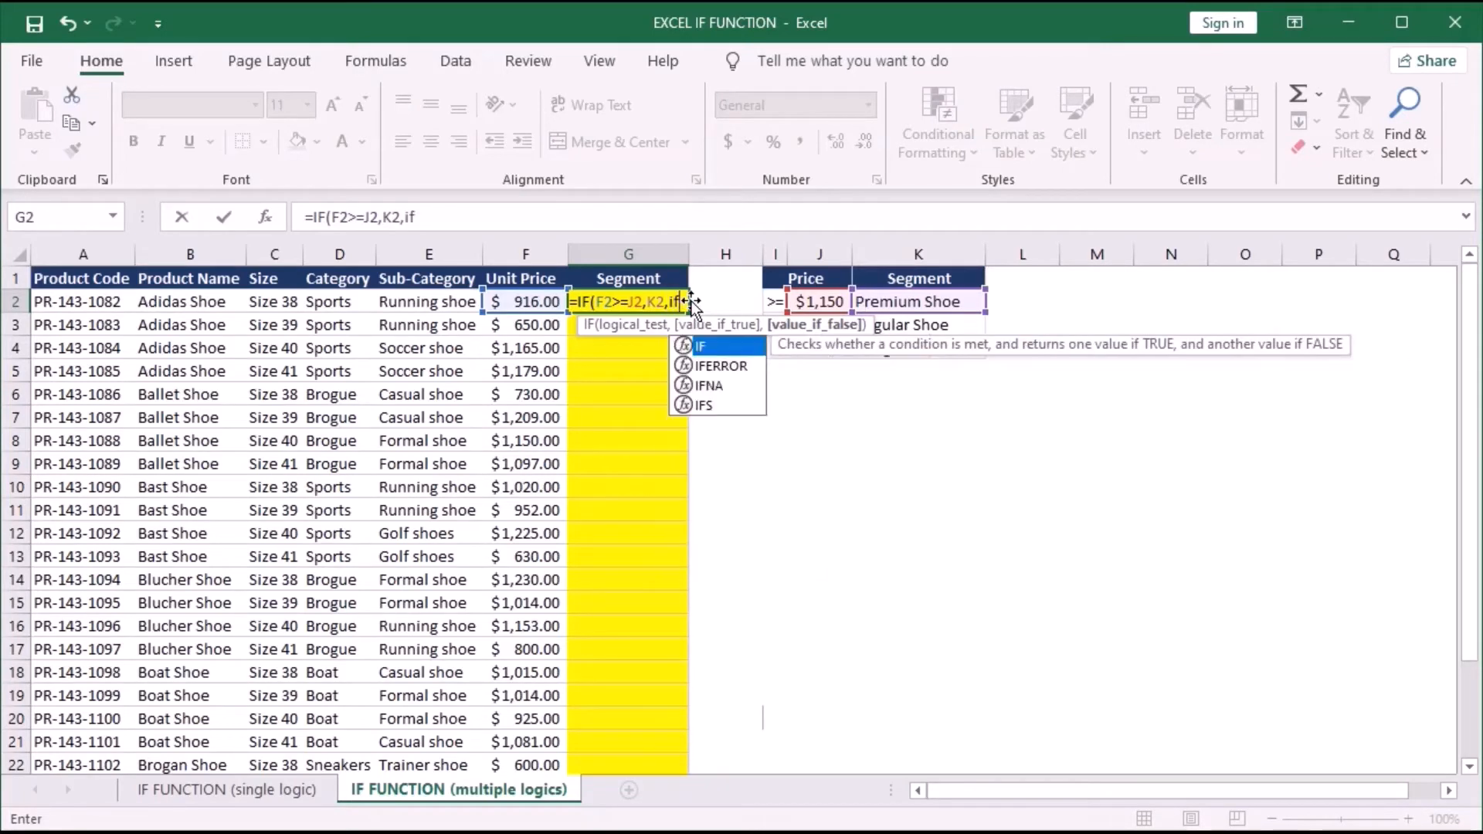
double_click(720, 346)
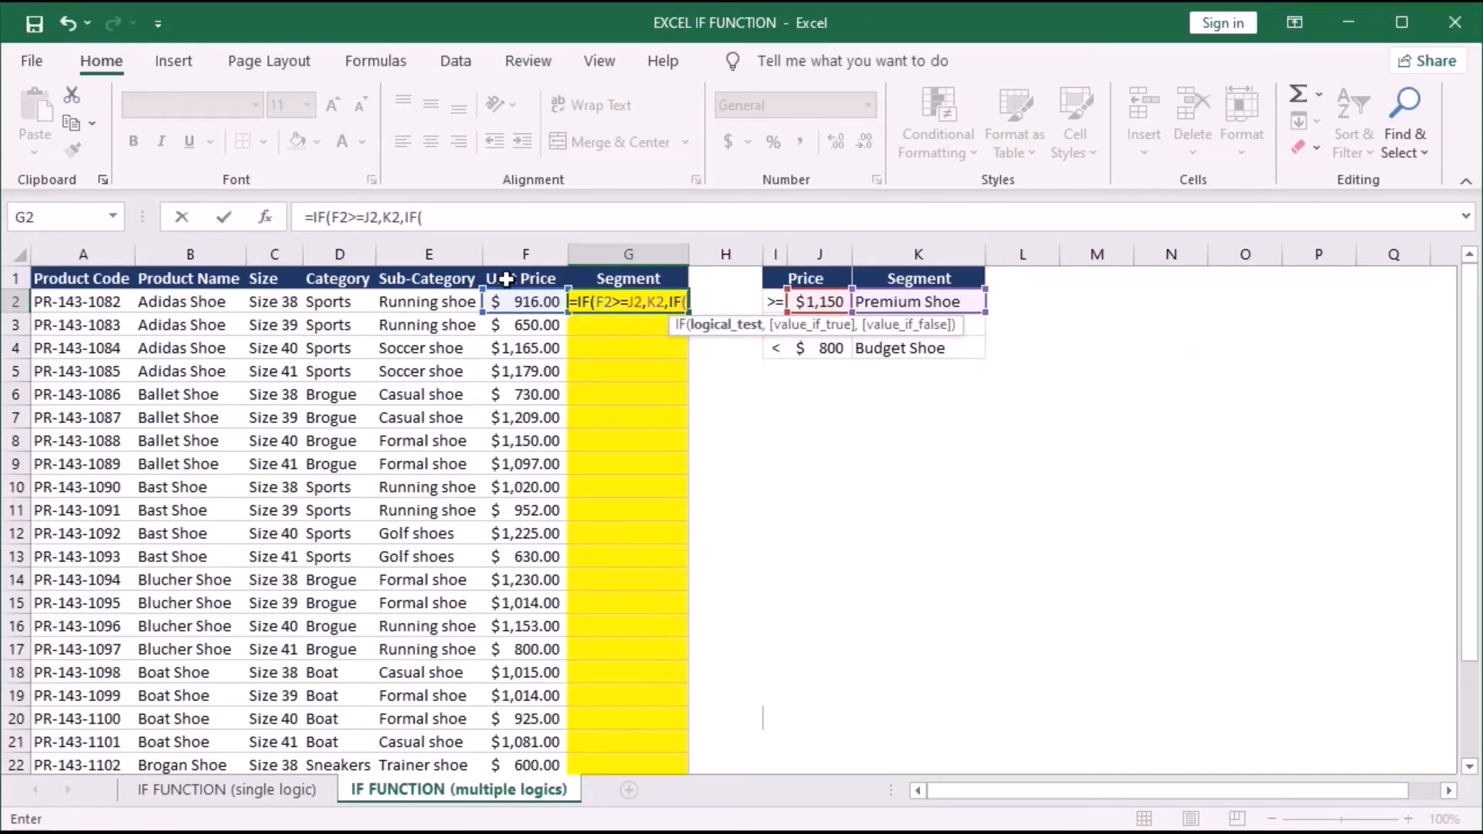
left_click(530, 302)
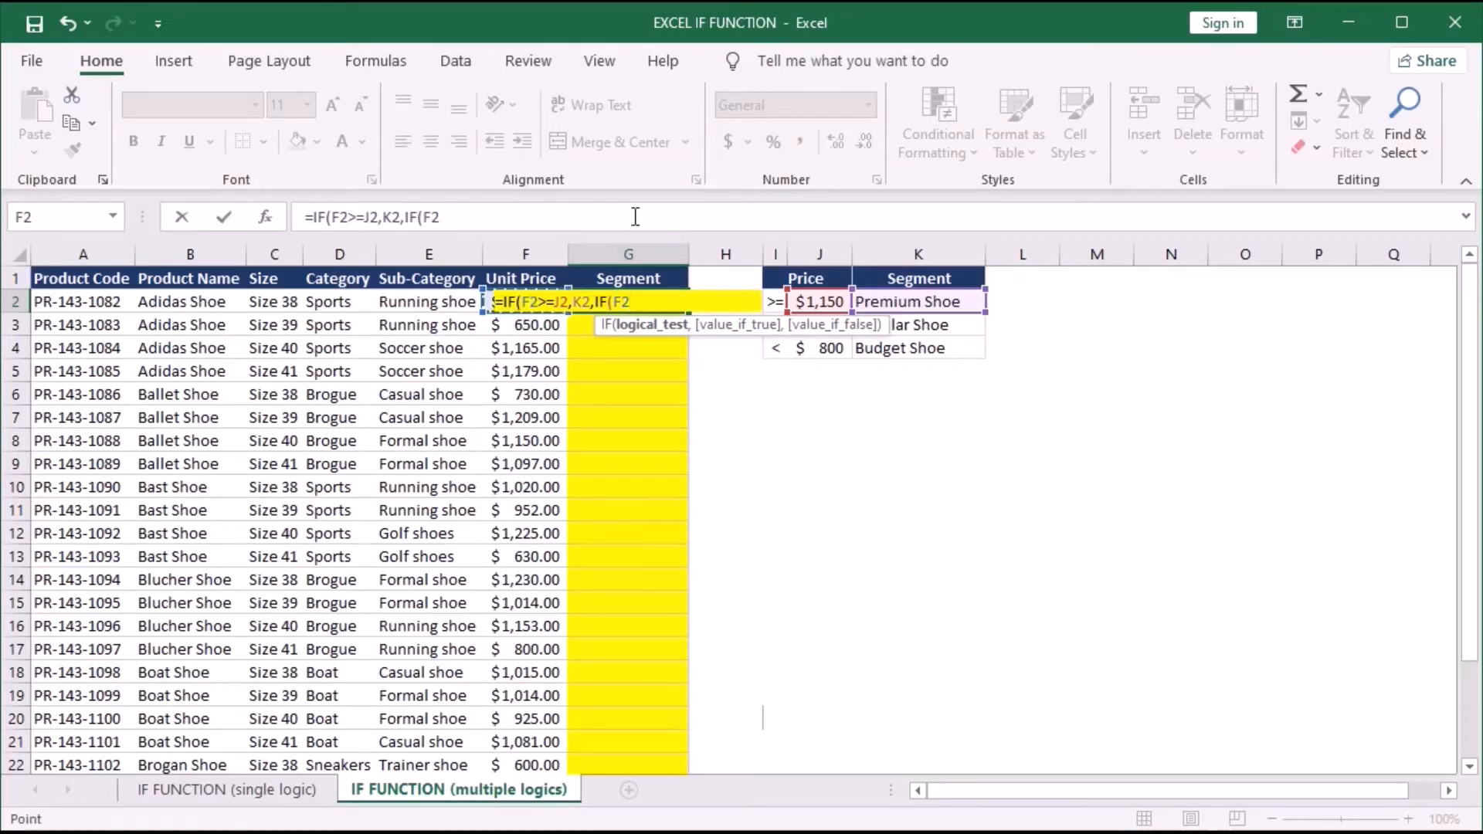
type(">=")
left_click(915, 325)
key("Left")
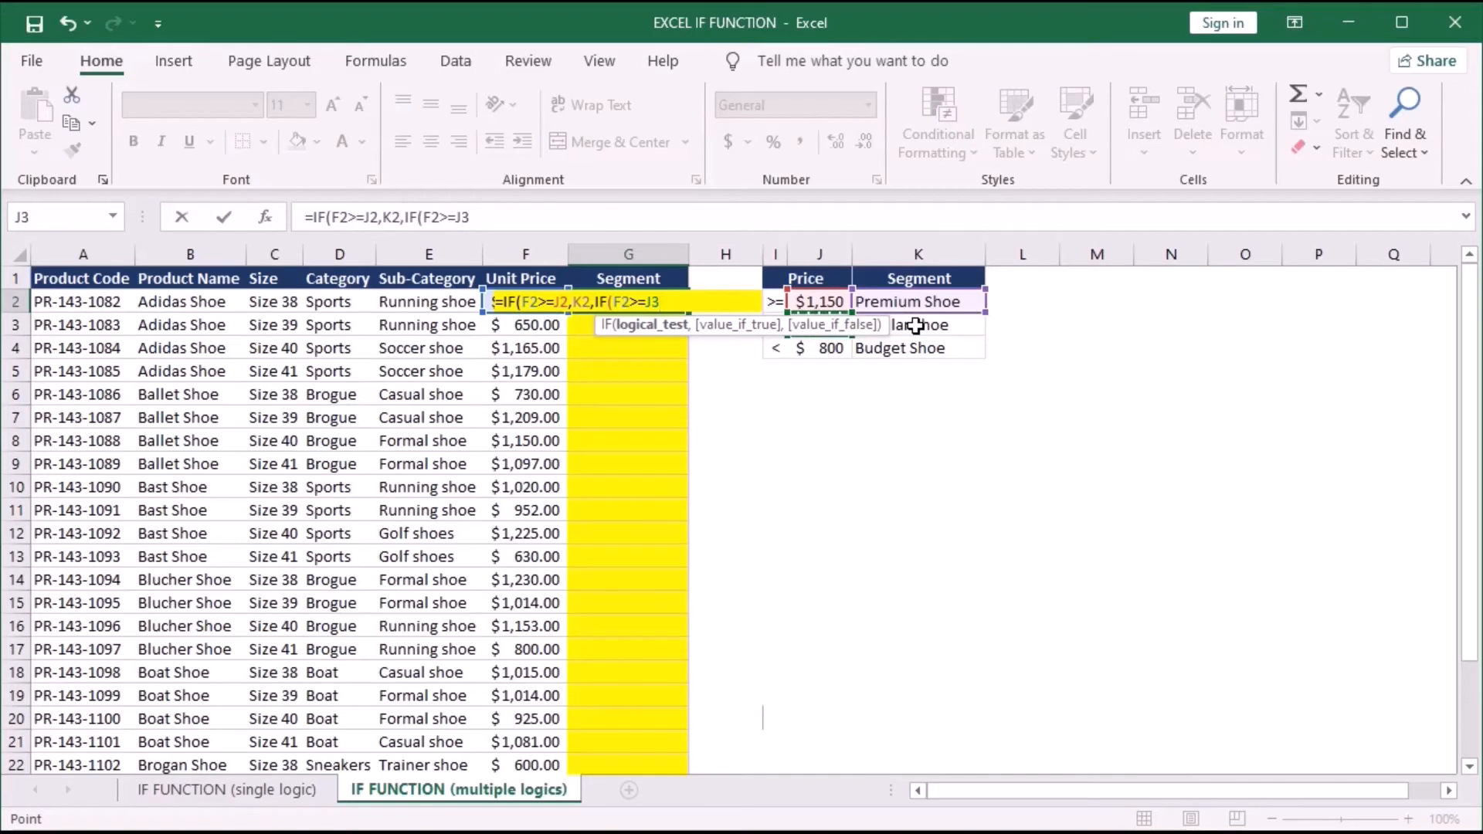
type(",")
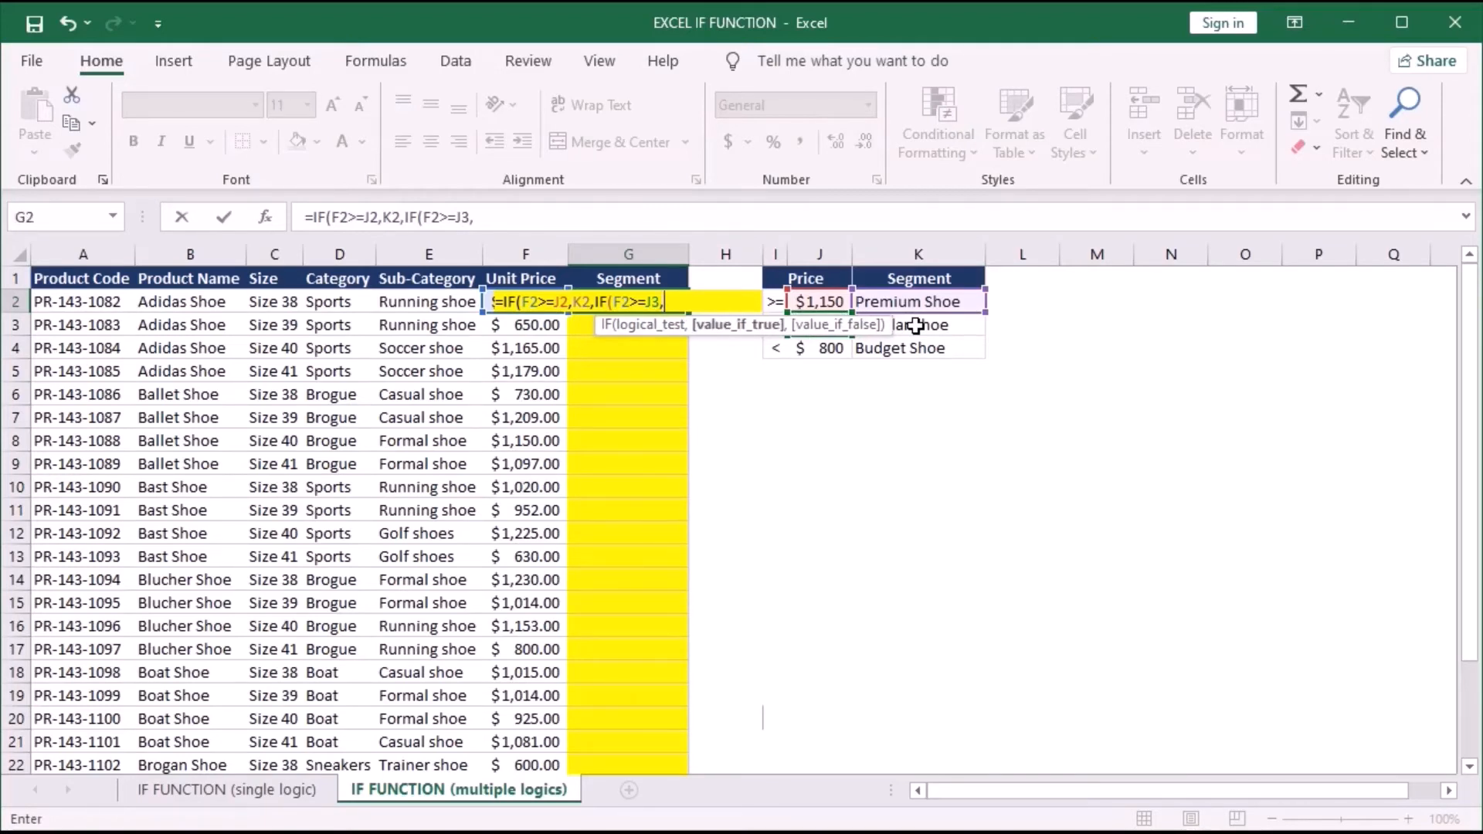
left_click(915, 325)
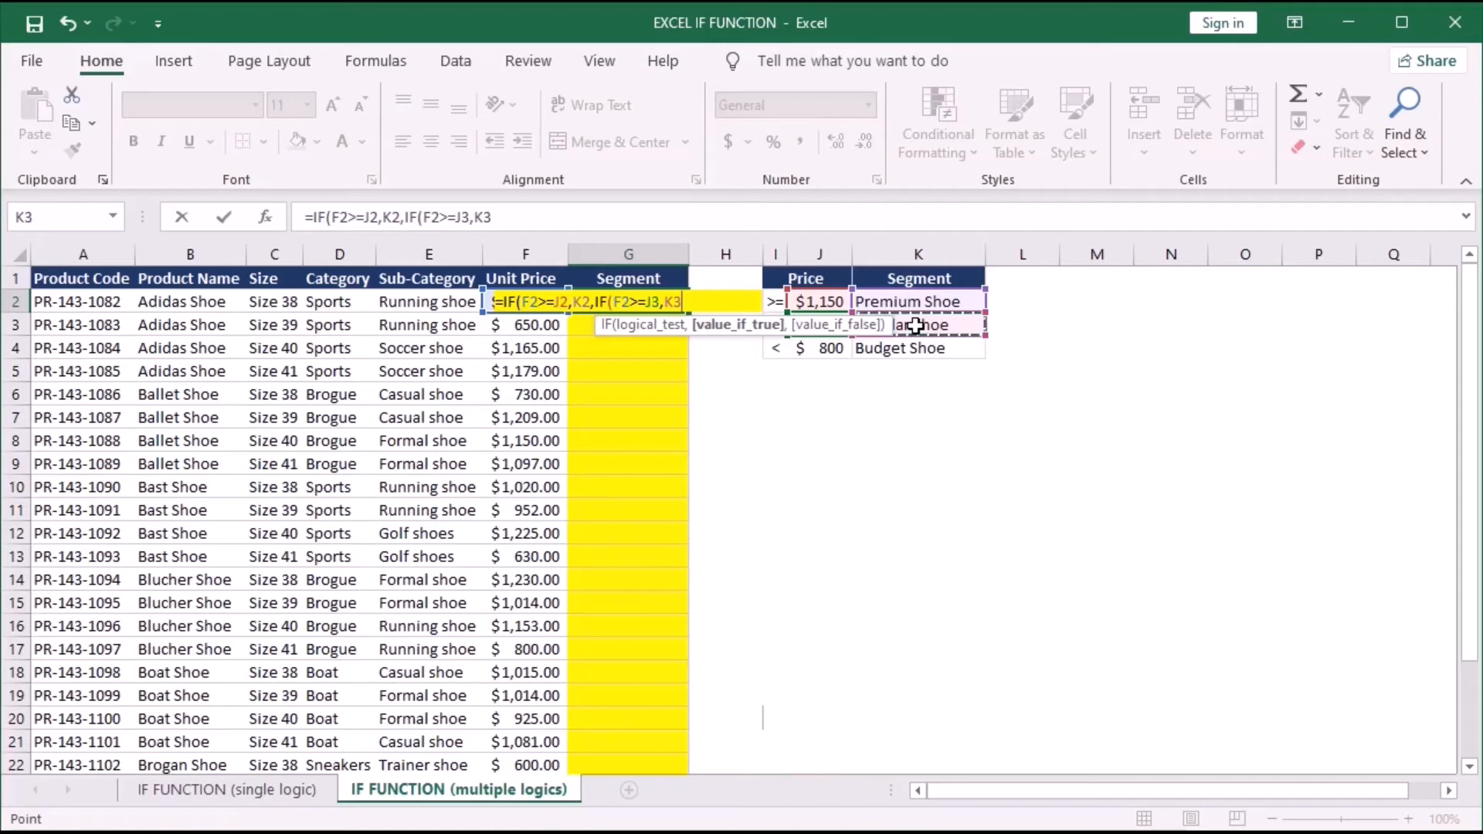
type(",")
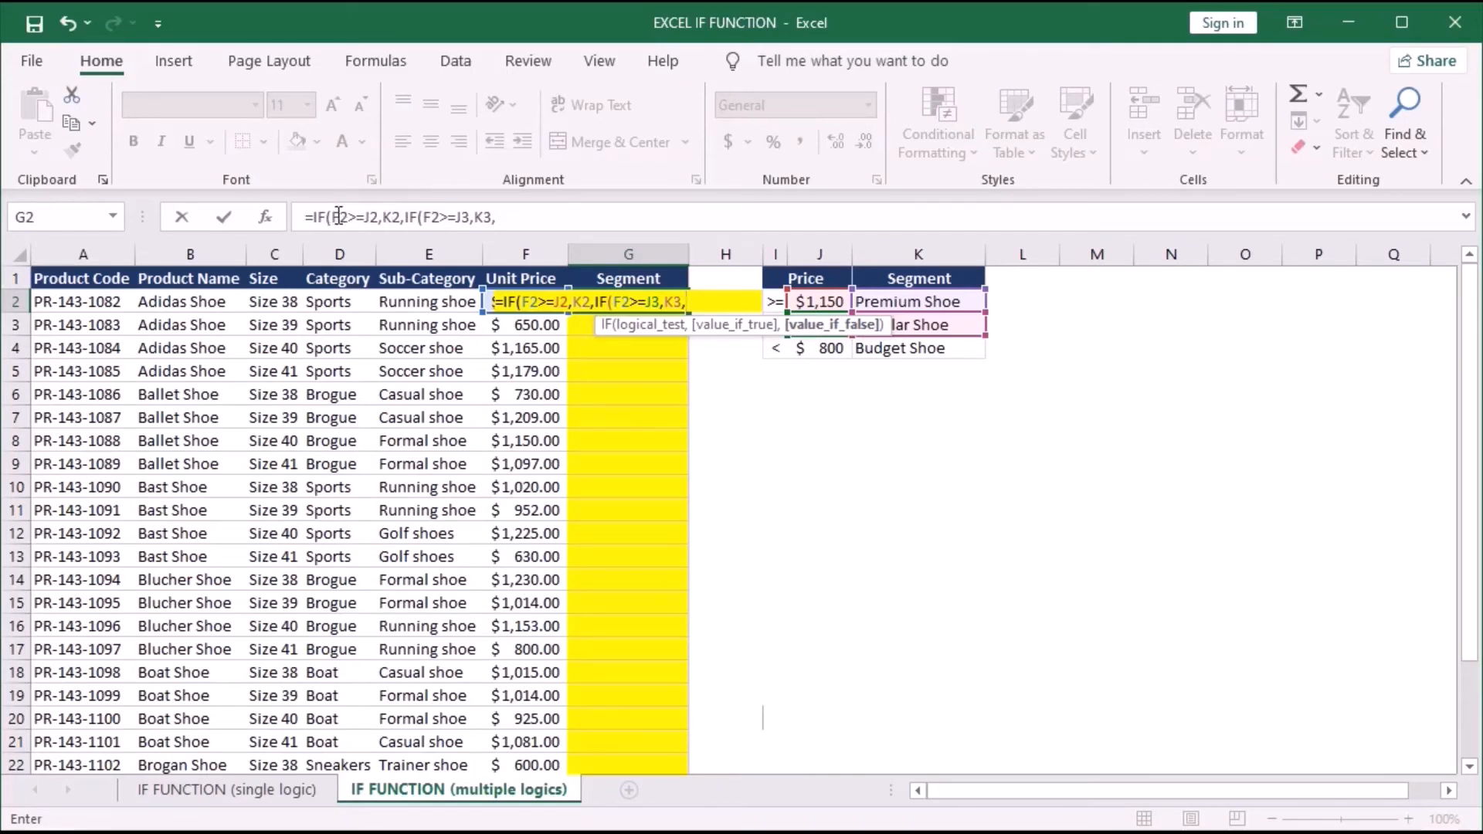
Finish the nested G2 formula with the Budget Shoe cell K4 as the final false value, giving =IF(F2>=J2,K2,IF(F2>=J3,K3,K4)).
left_click_drag(331, 217, 377, 217)
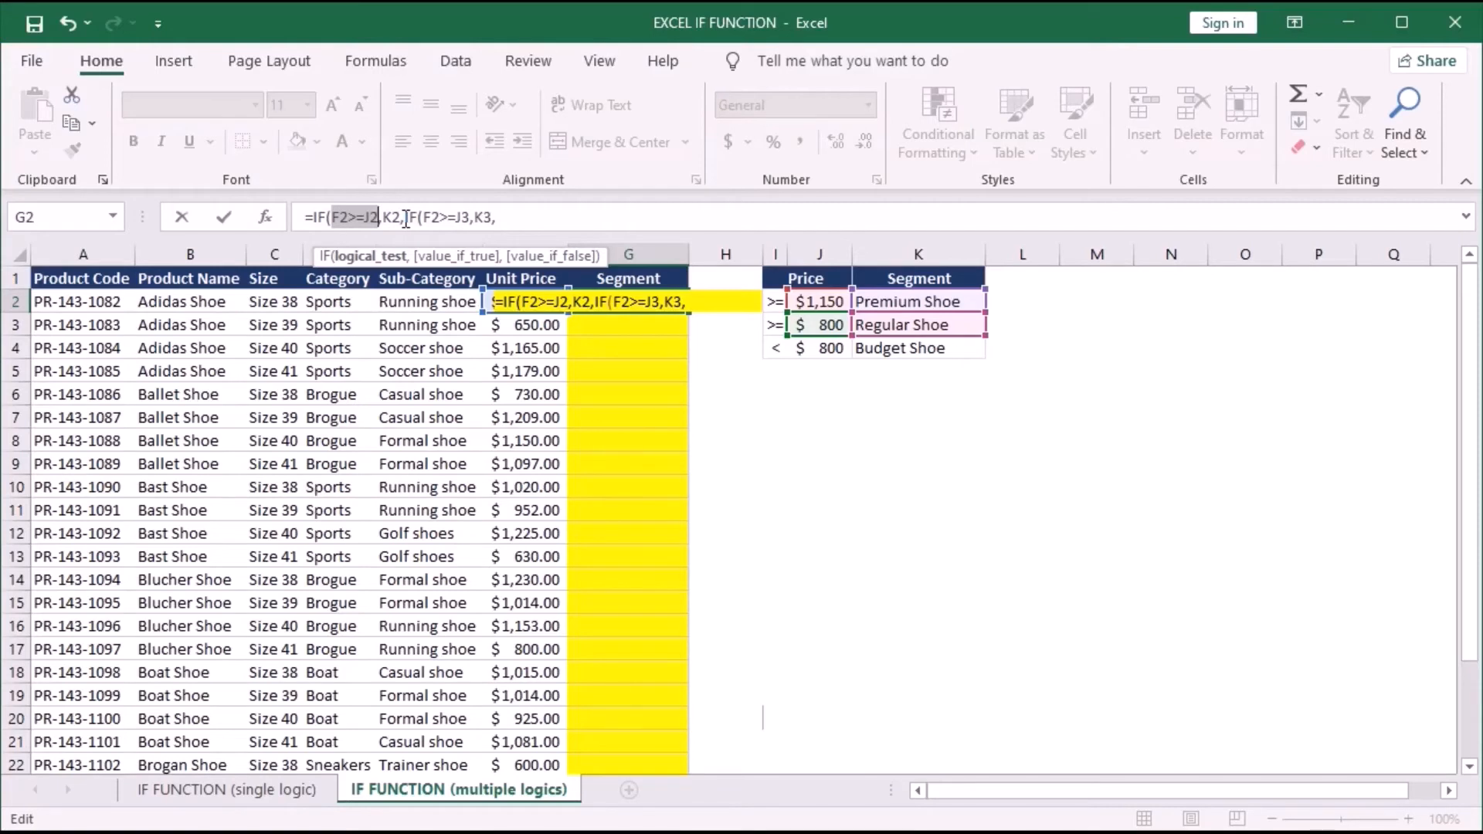
left_click_drag(404, 221, 492, 217)
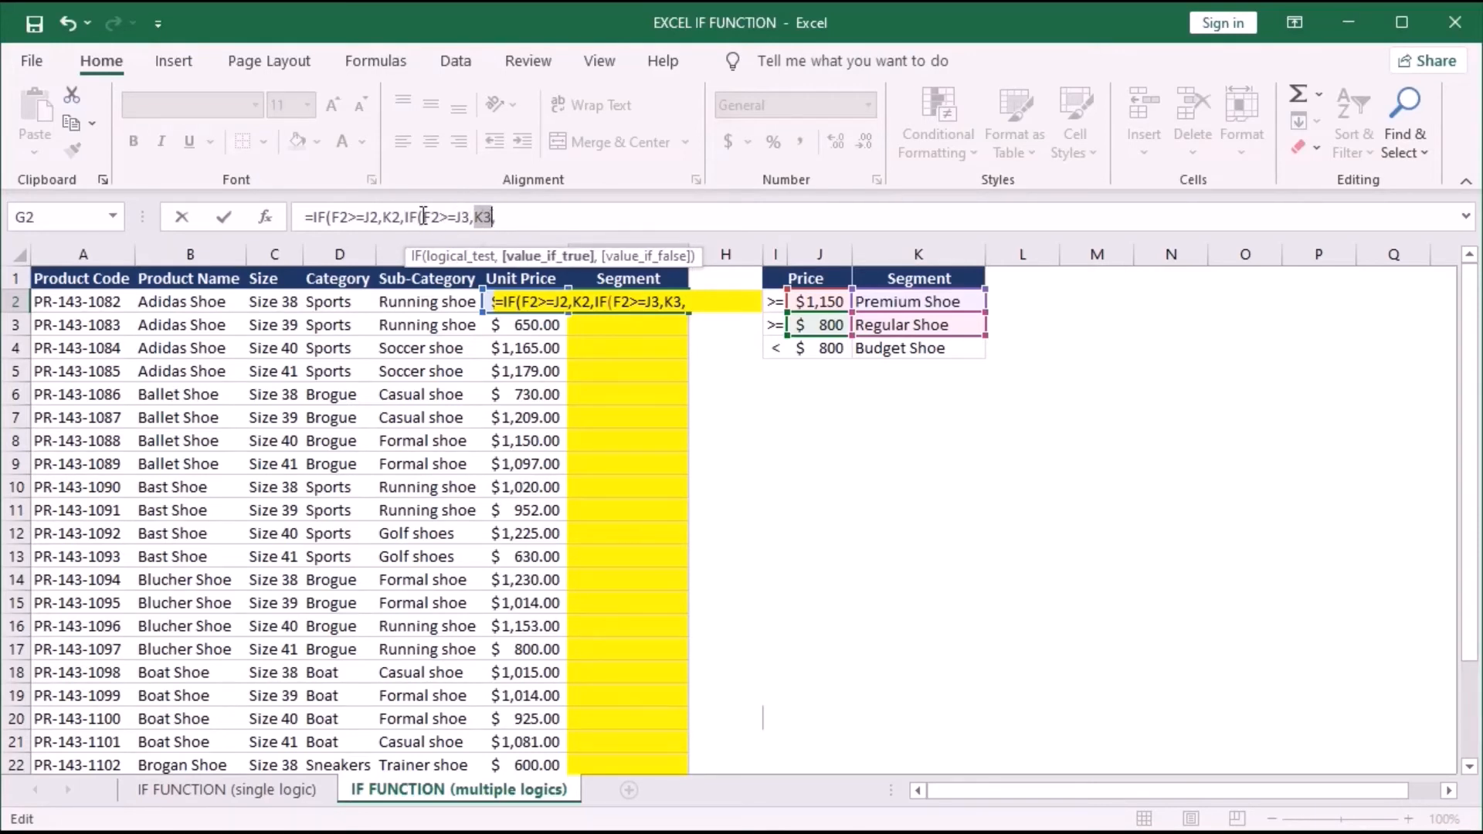
left_click(501, 218)
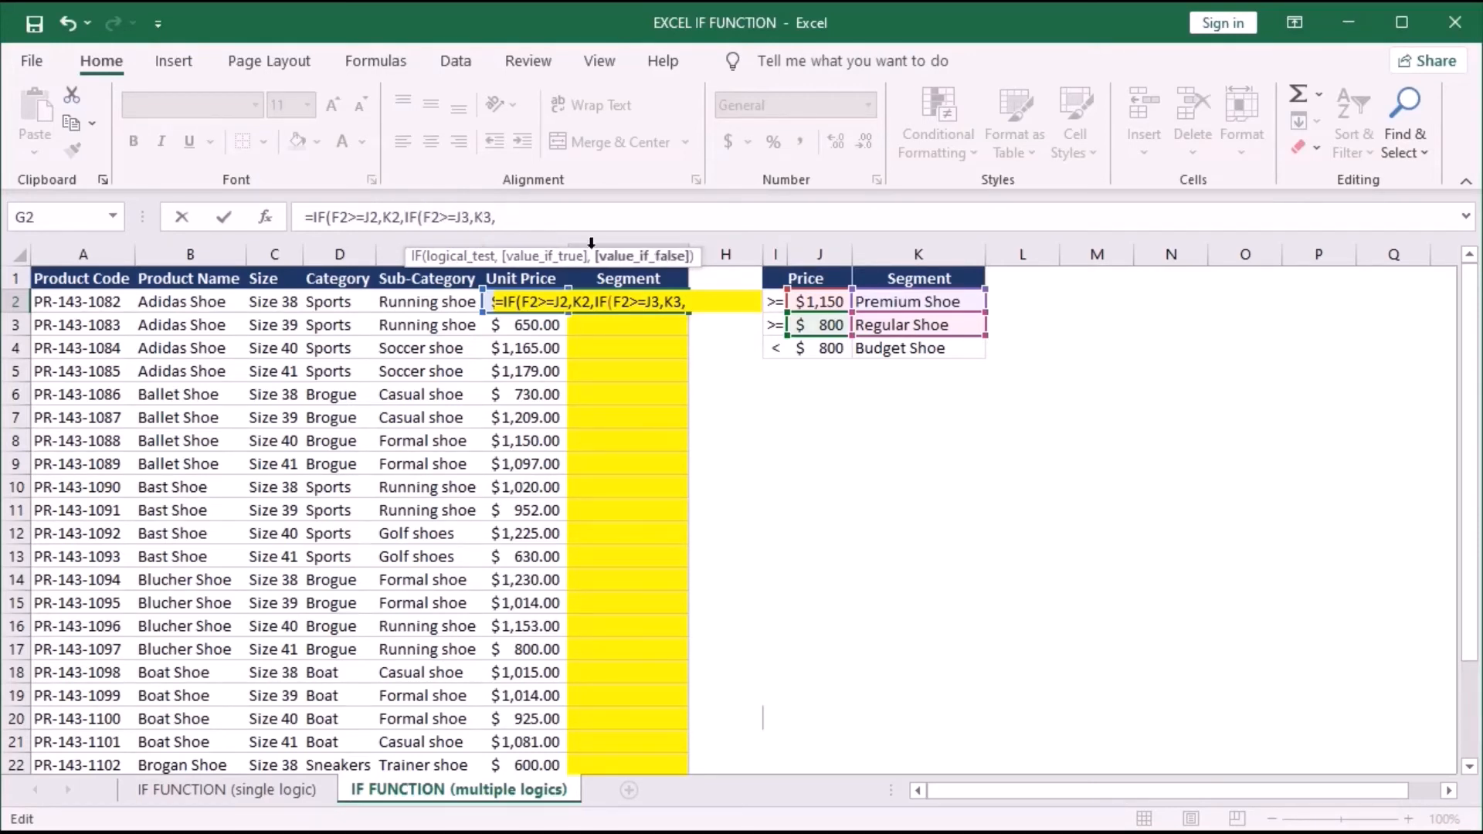
left_click(894, 351)
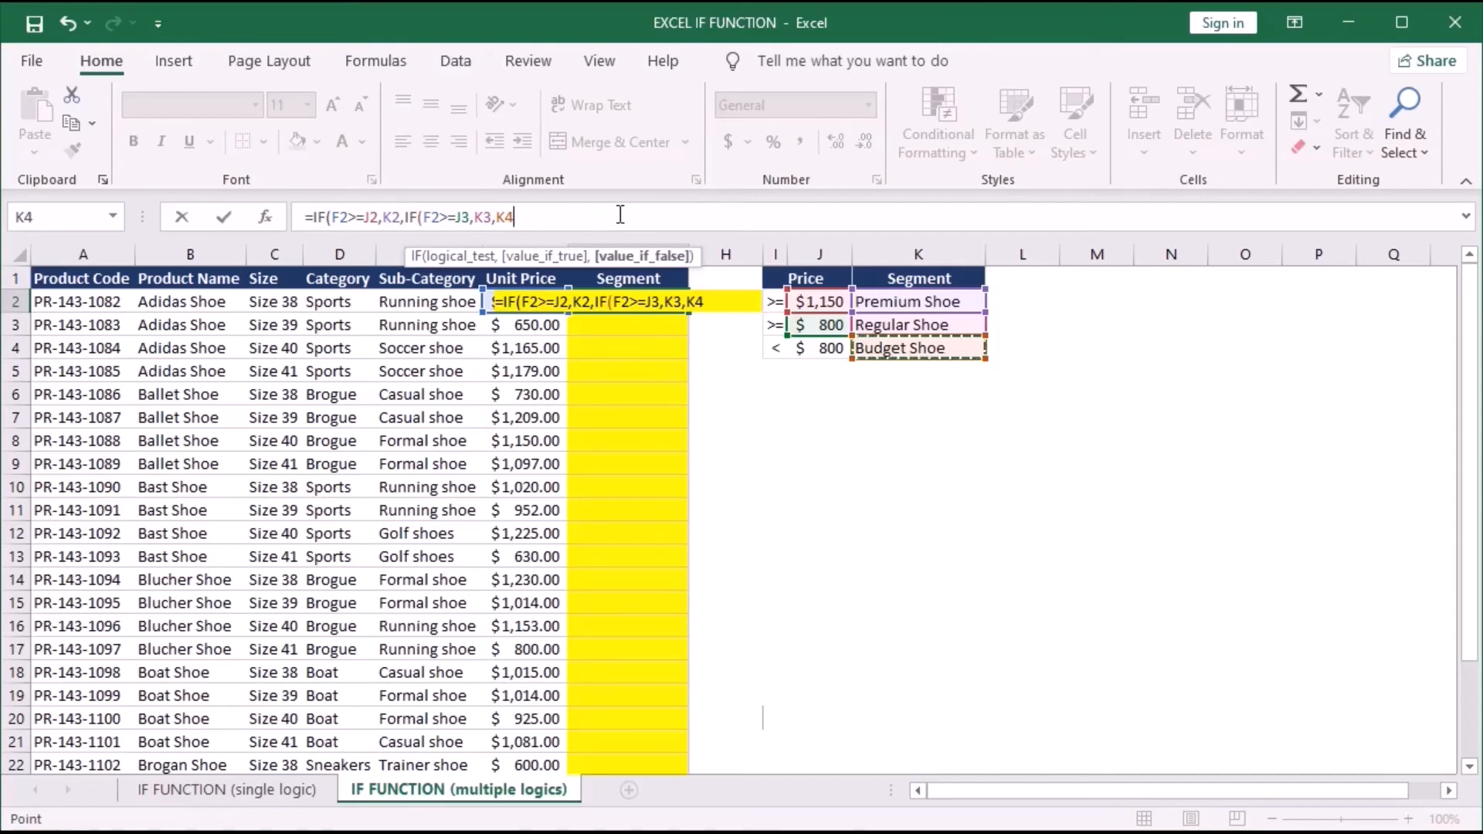
type(")")
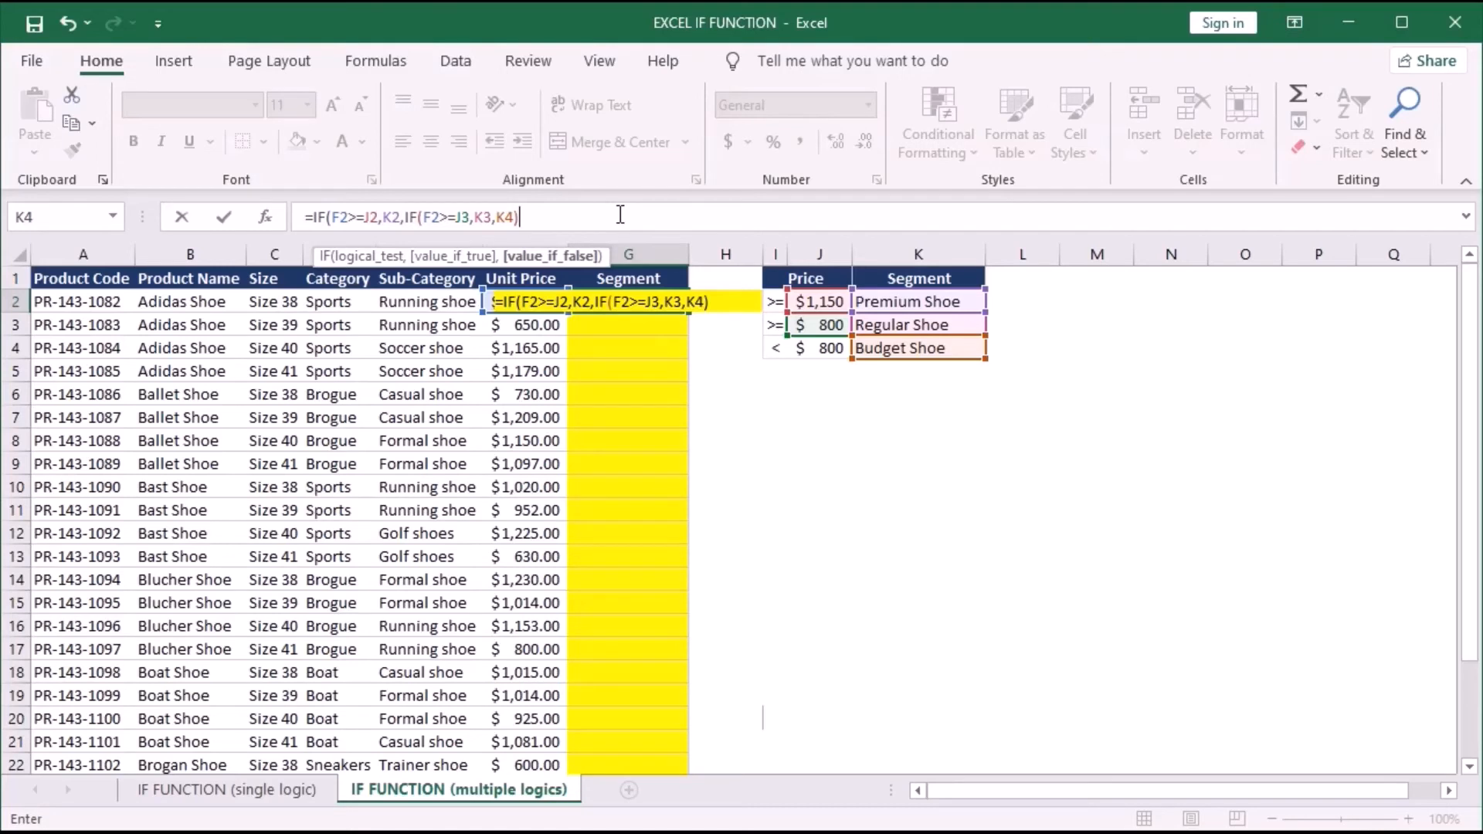
type(")")
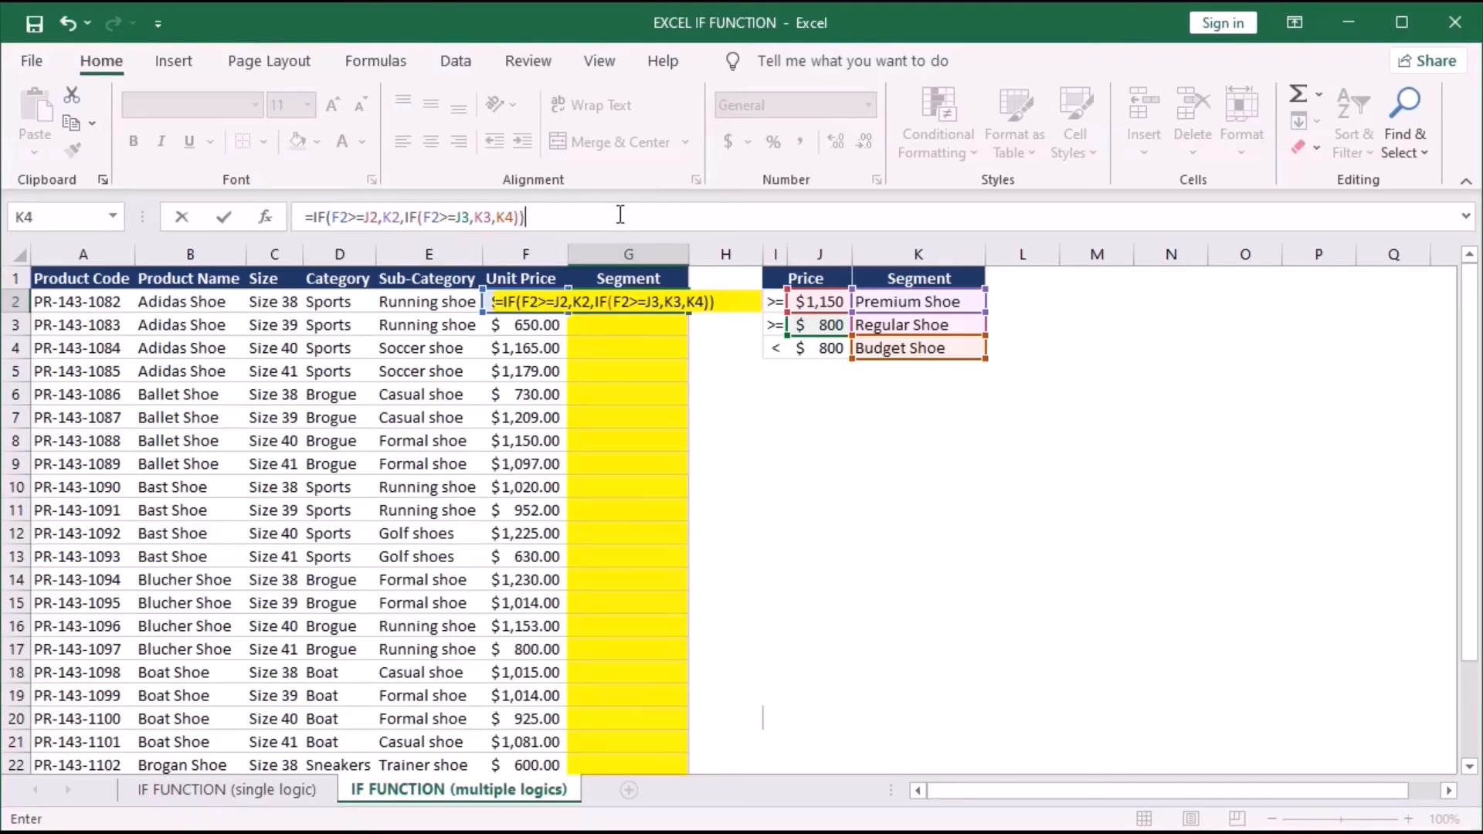
key("Return")
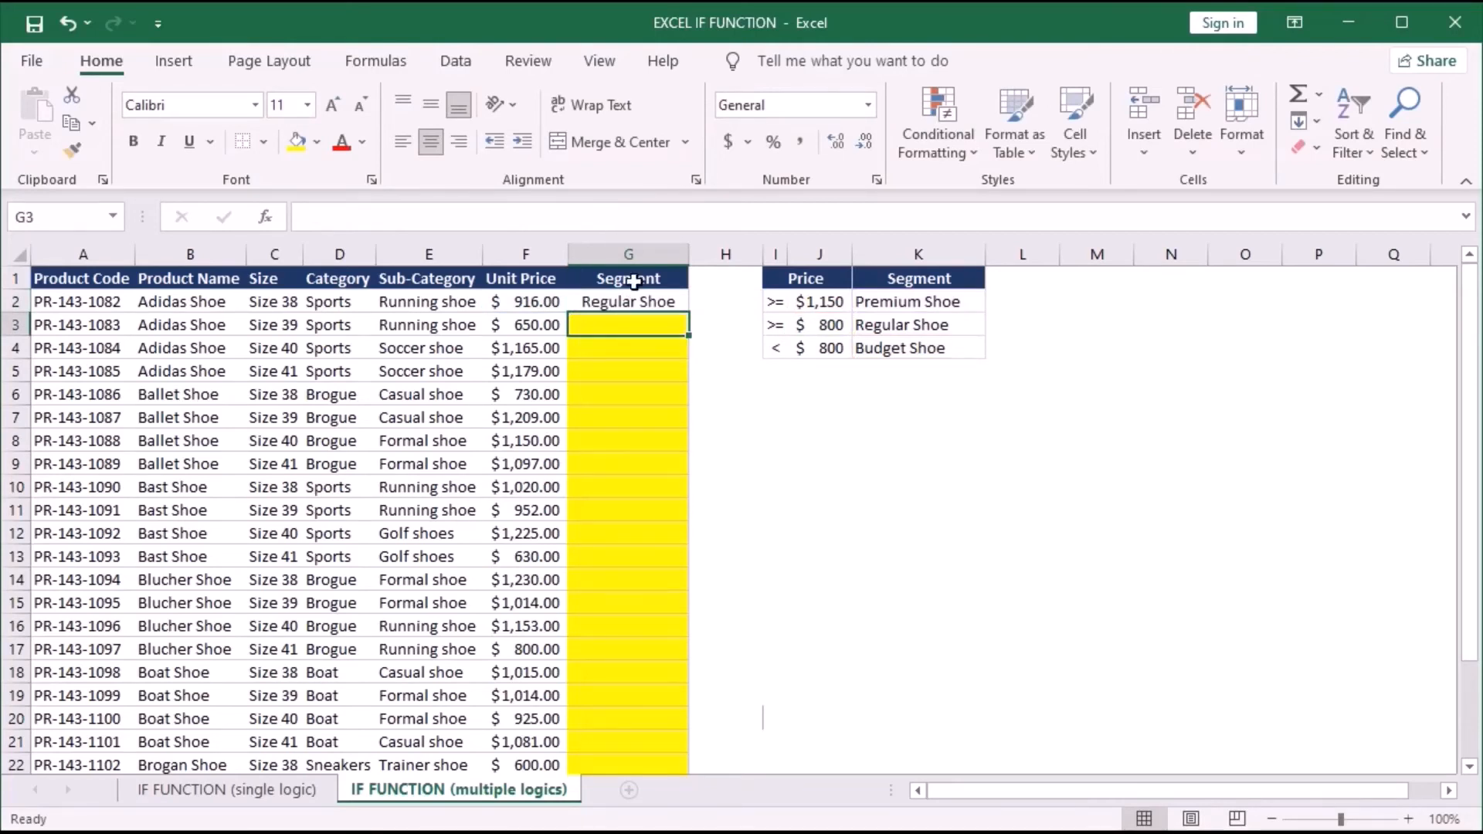
Make the references to J2, K2, J3, K3 and K4 in the G2 formula absolute, leaving F2 relative.
left_click(596, 302)
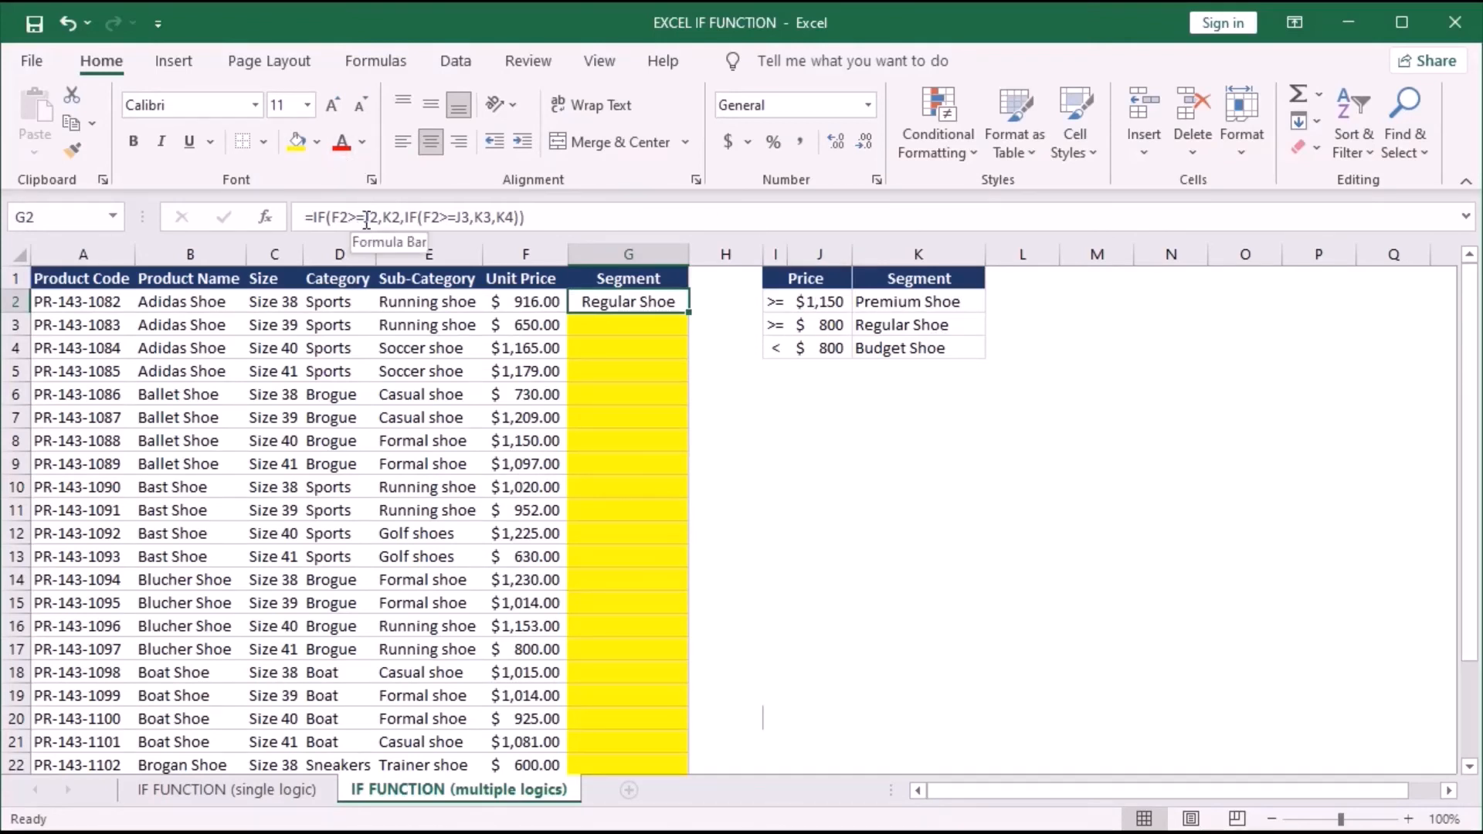
left_click_drag(364, 218, 581, 218)
key("F4")
key("F4")
key("F4")
key("F4")
key("F4")
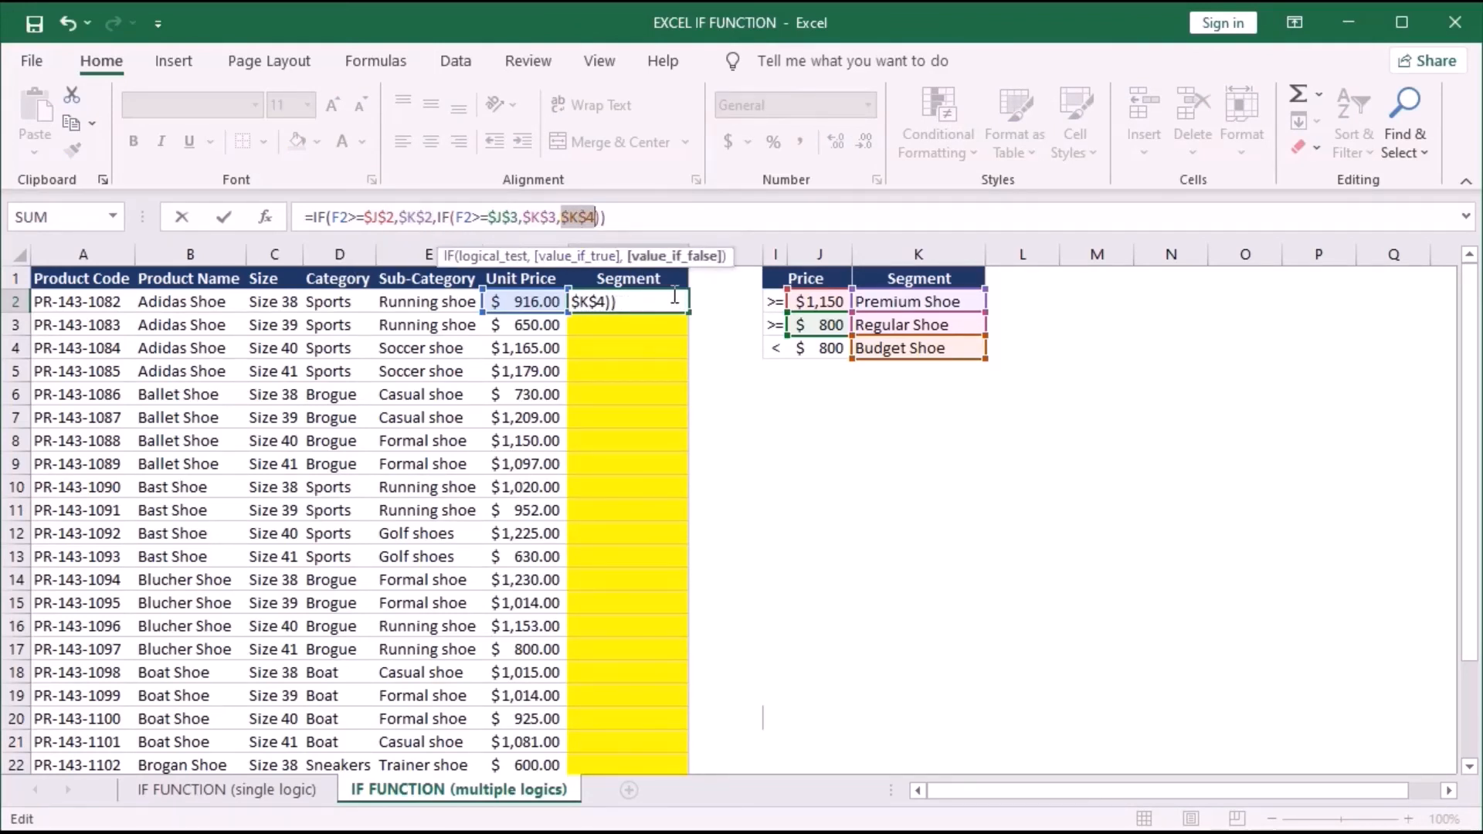
key("Return")
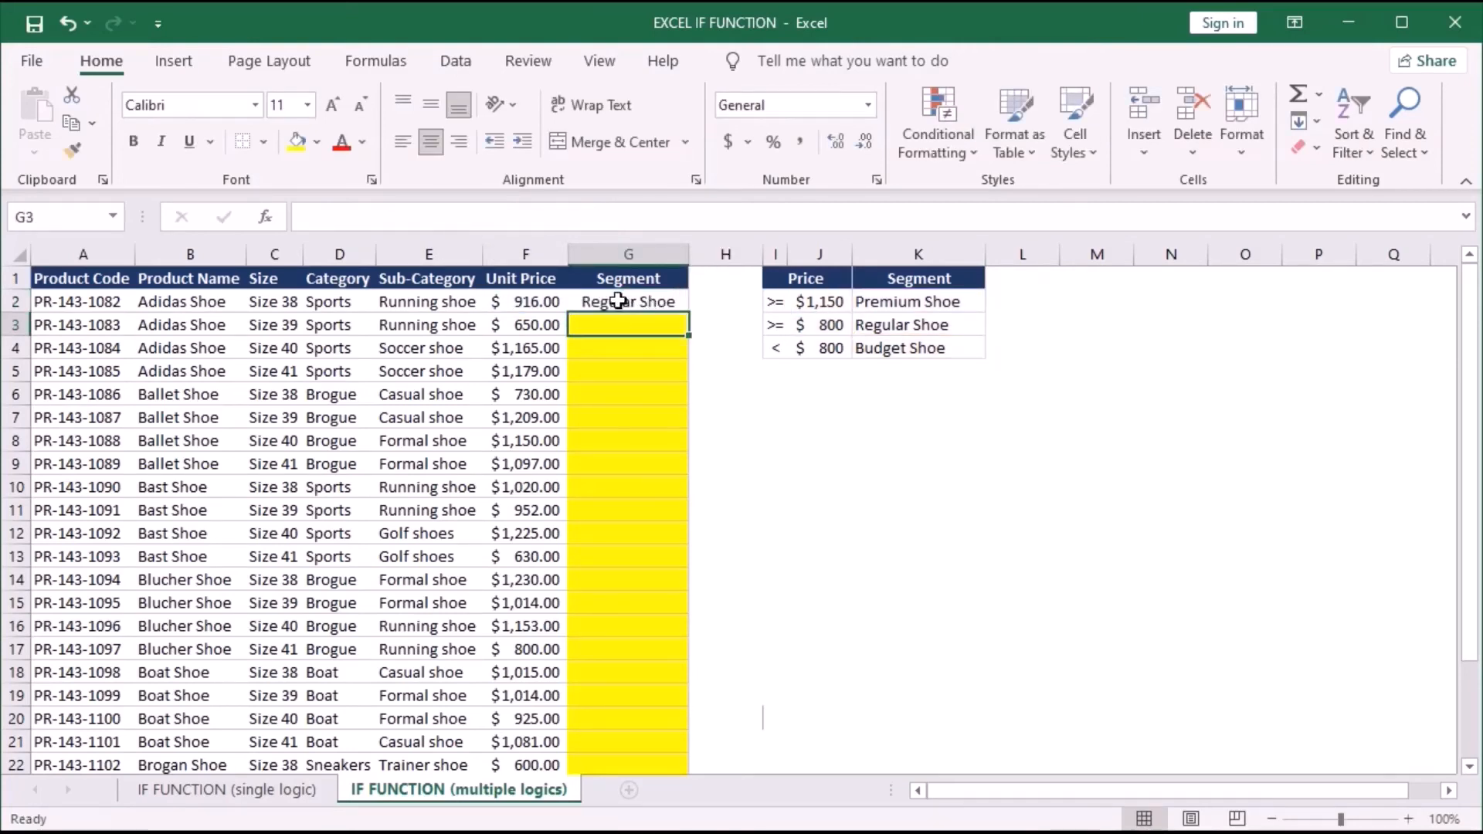
Fill the nested IF formula from G2 down the Segment column to row 26.
left_click(616, 301)
double_click(688, 313)
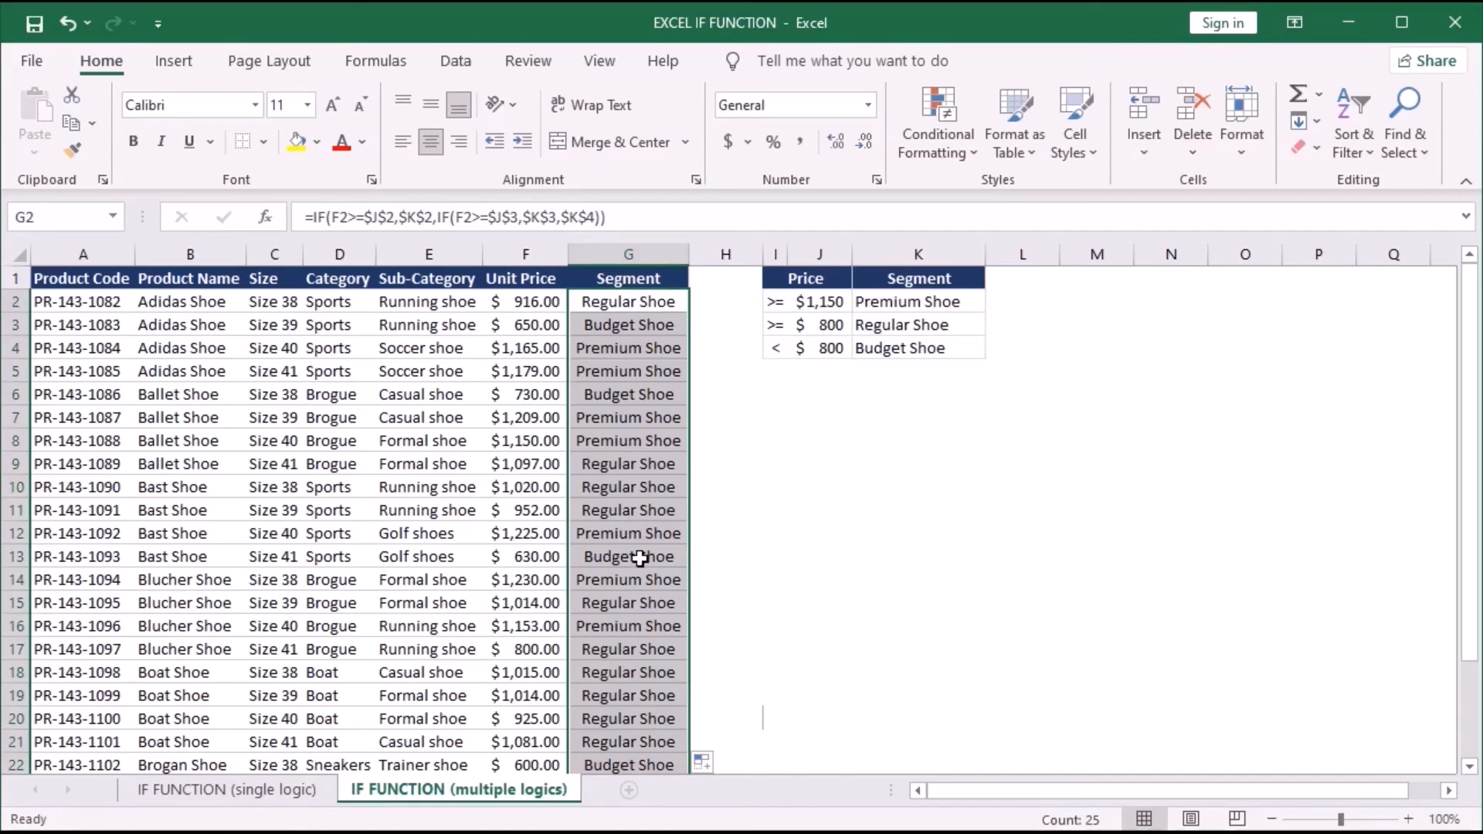
scroll(646, 359, "down", 2)
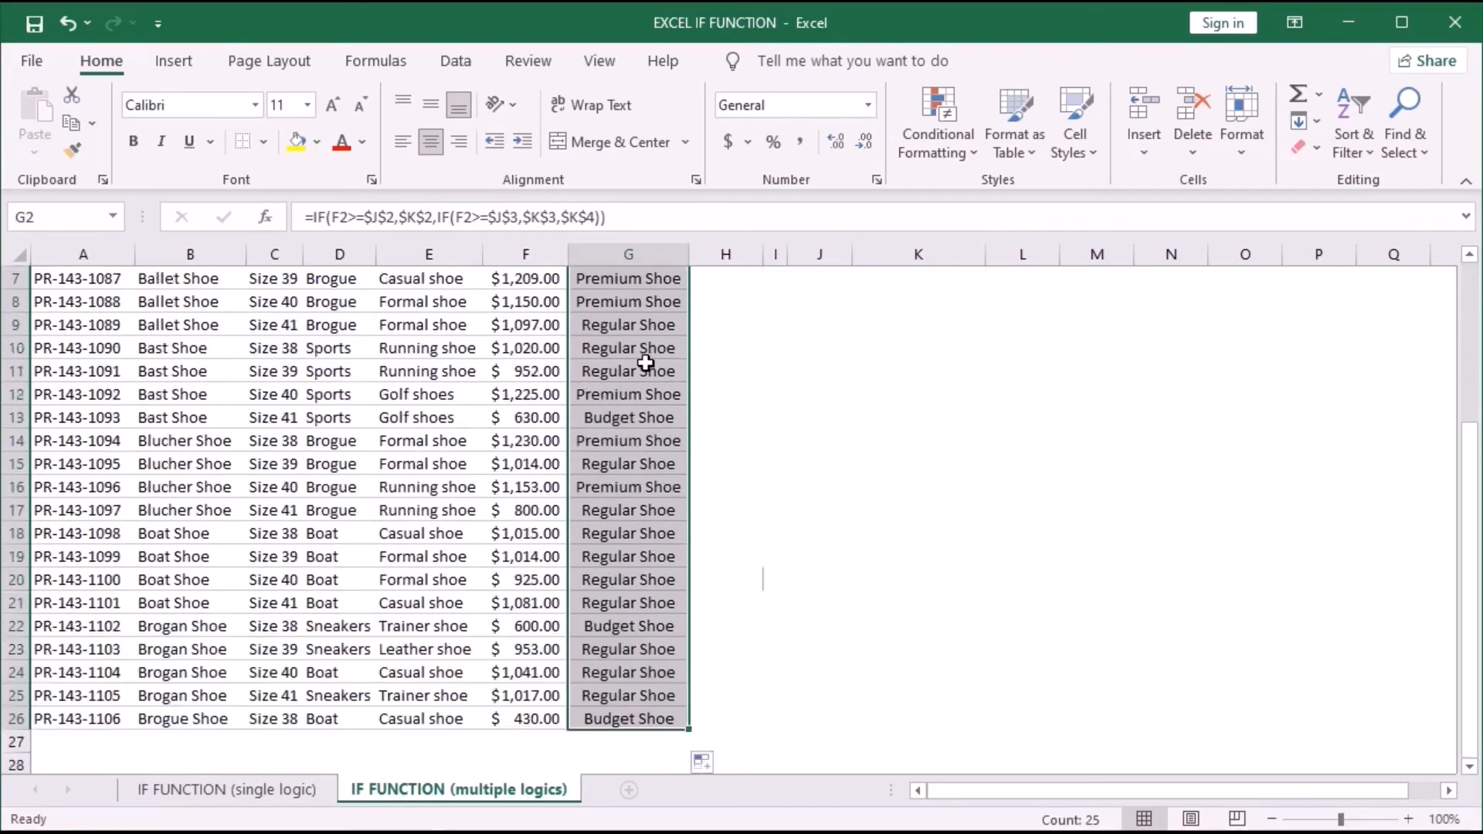
scroll(646, 363, "up", 2)
Check sample Segment results and their unit prices against the price criteria table for the Regular, Premium and Budget Shoe segments.
left_click(608, 299)
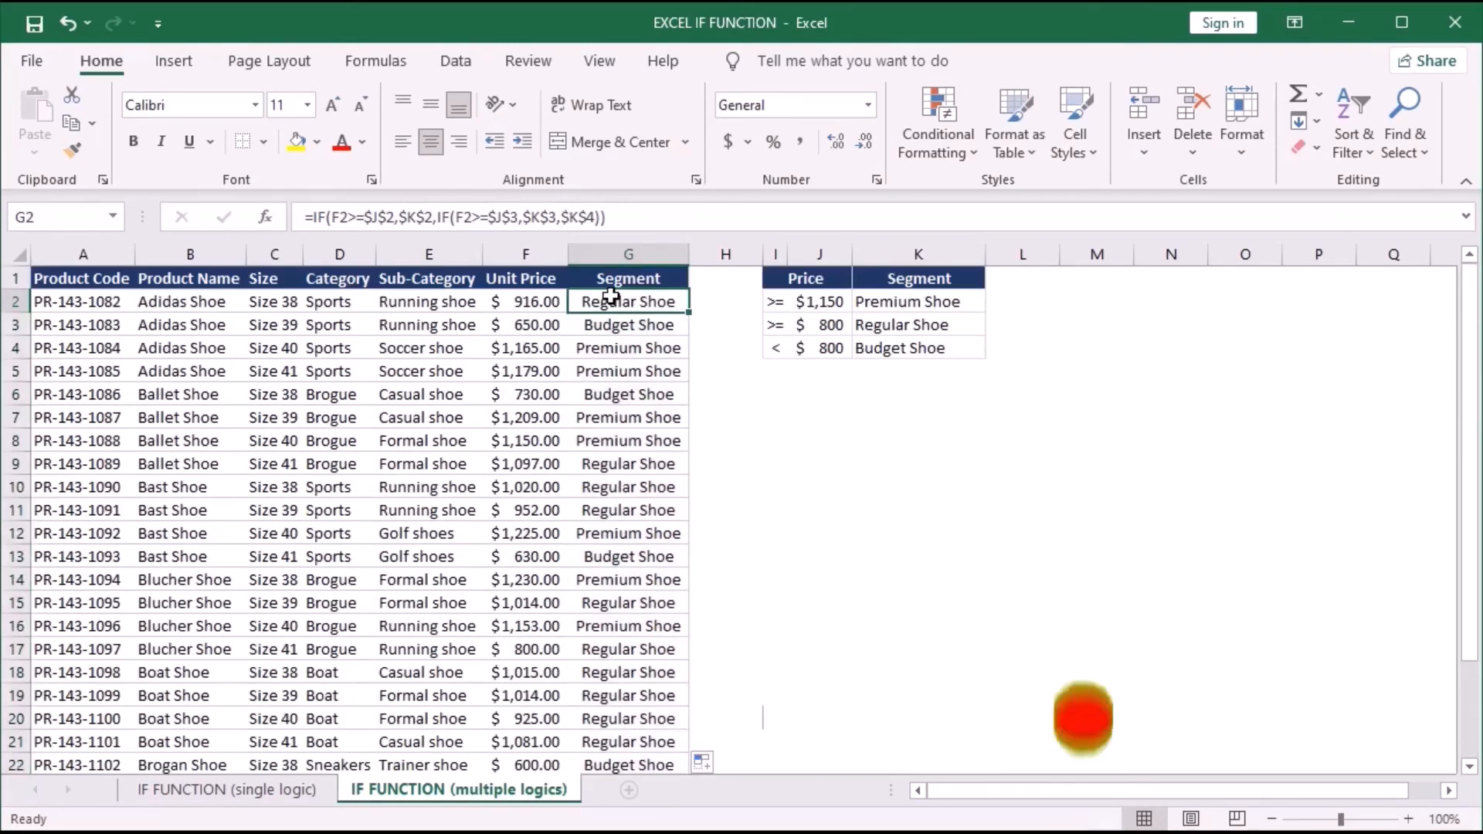
left_click(599, 348)
left_click(626, 399)
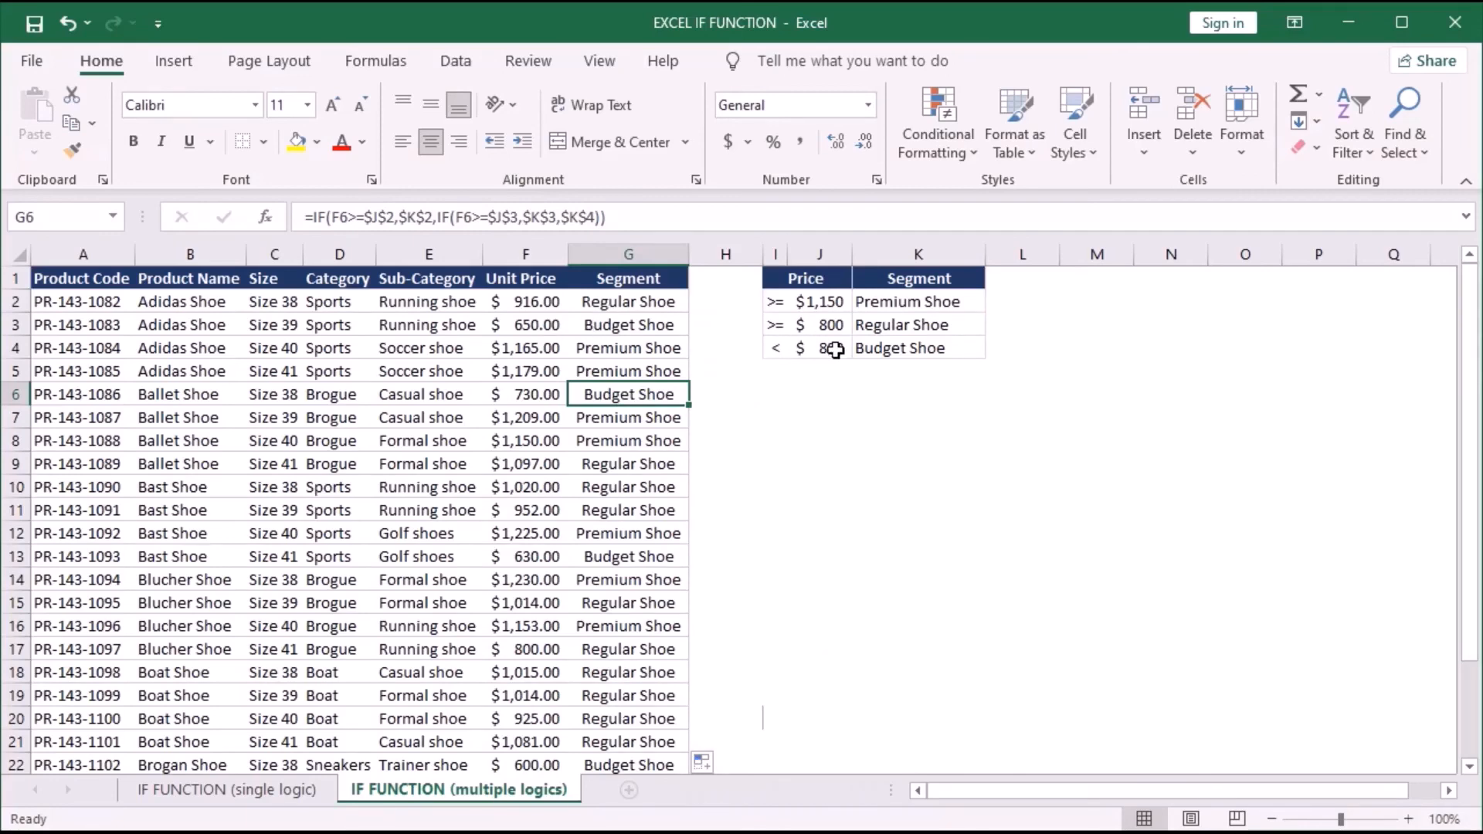
left_click(595, 323)
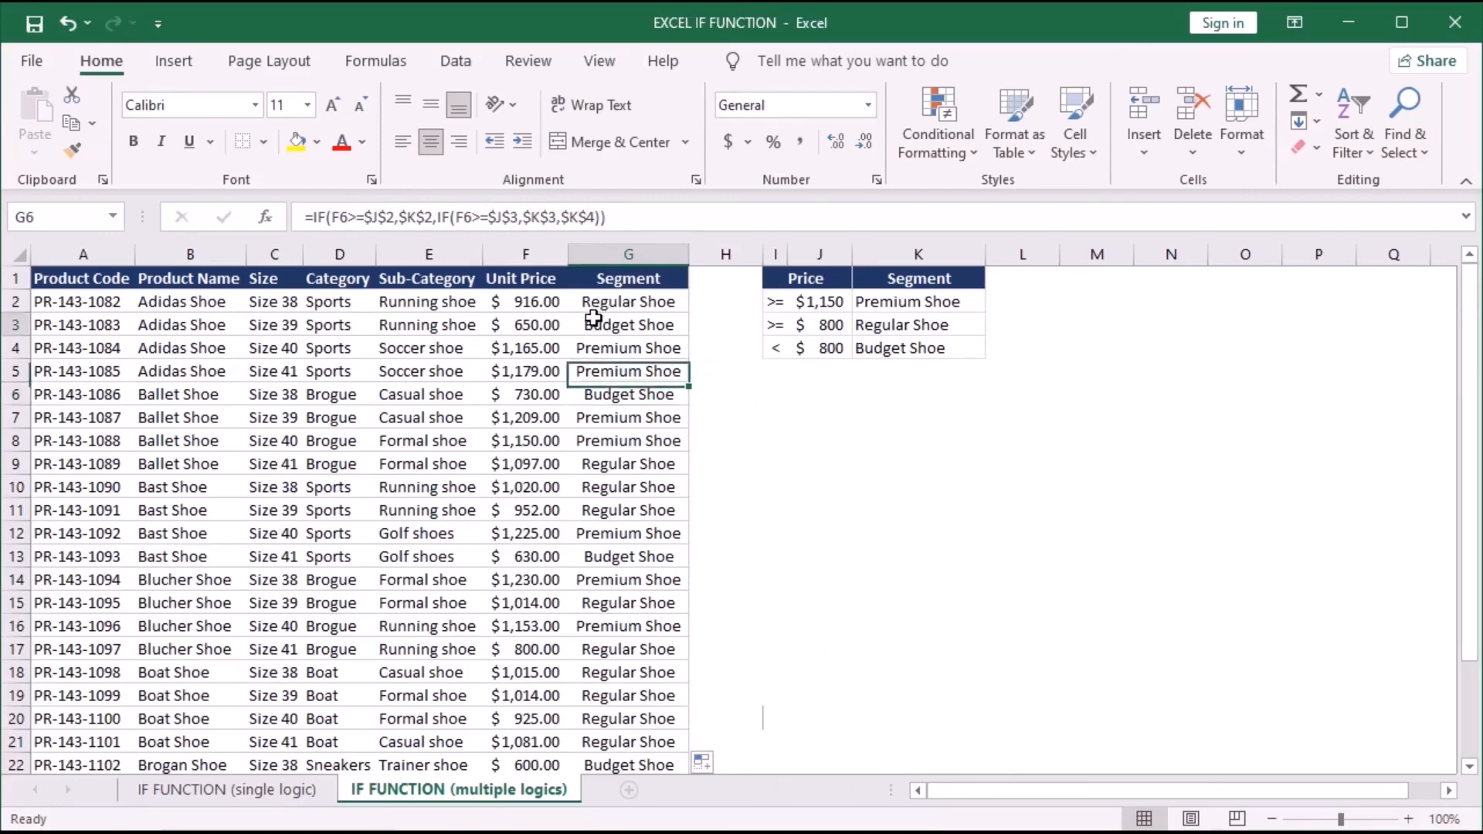
left_click(551, 324)
left_click(524, 394)
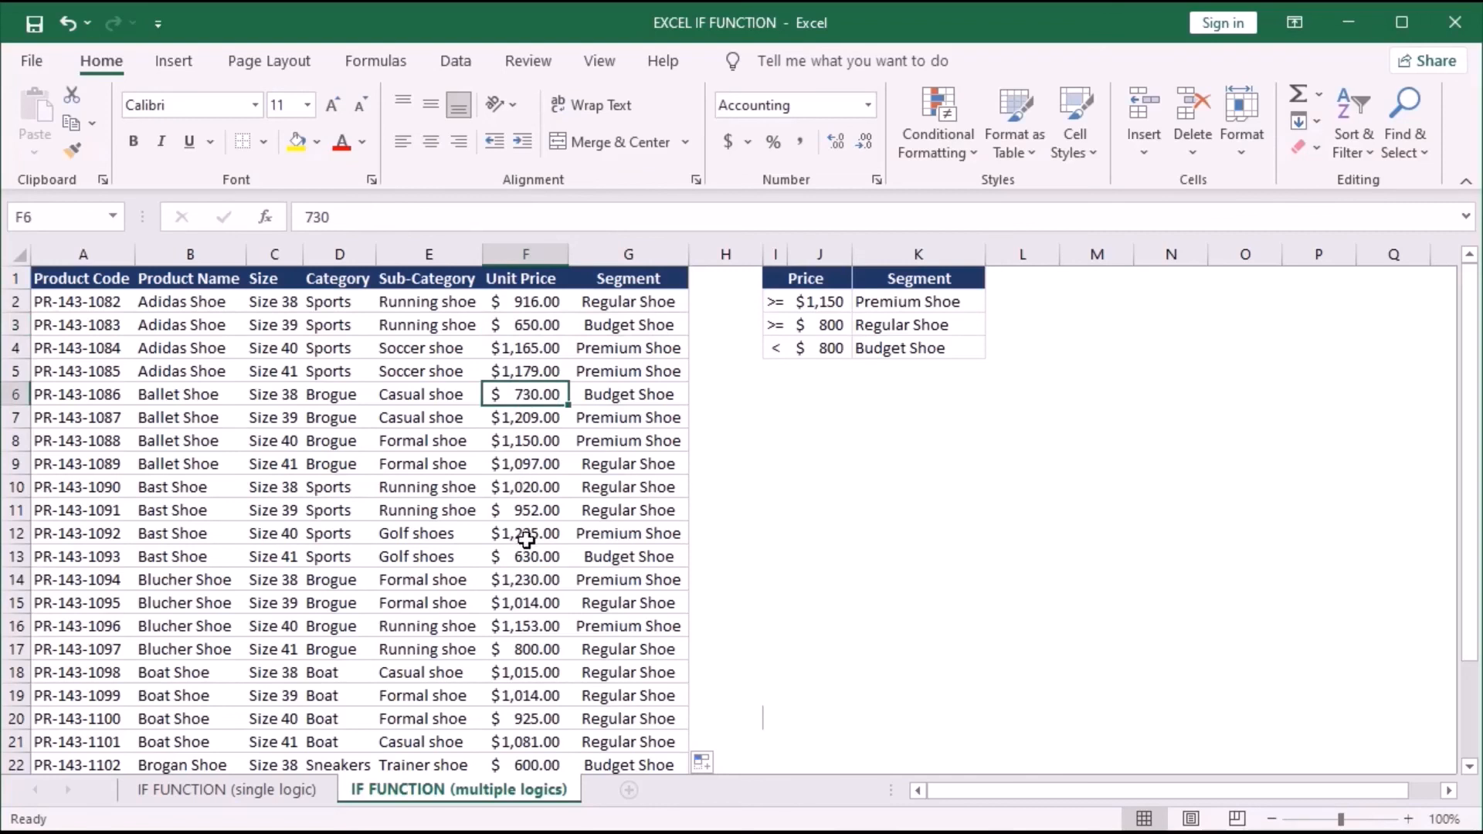
left_click(544, 557)
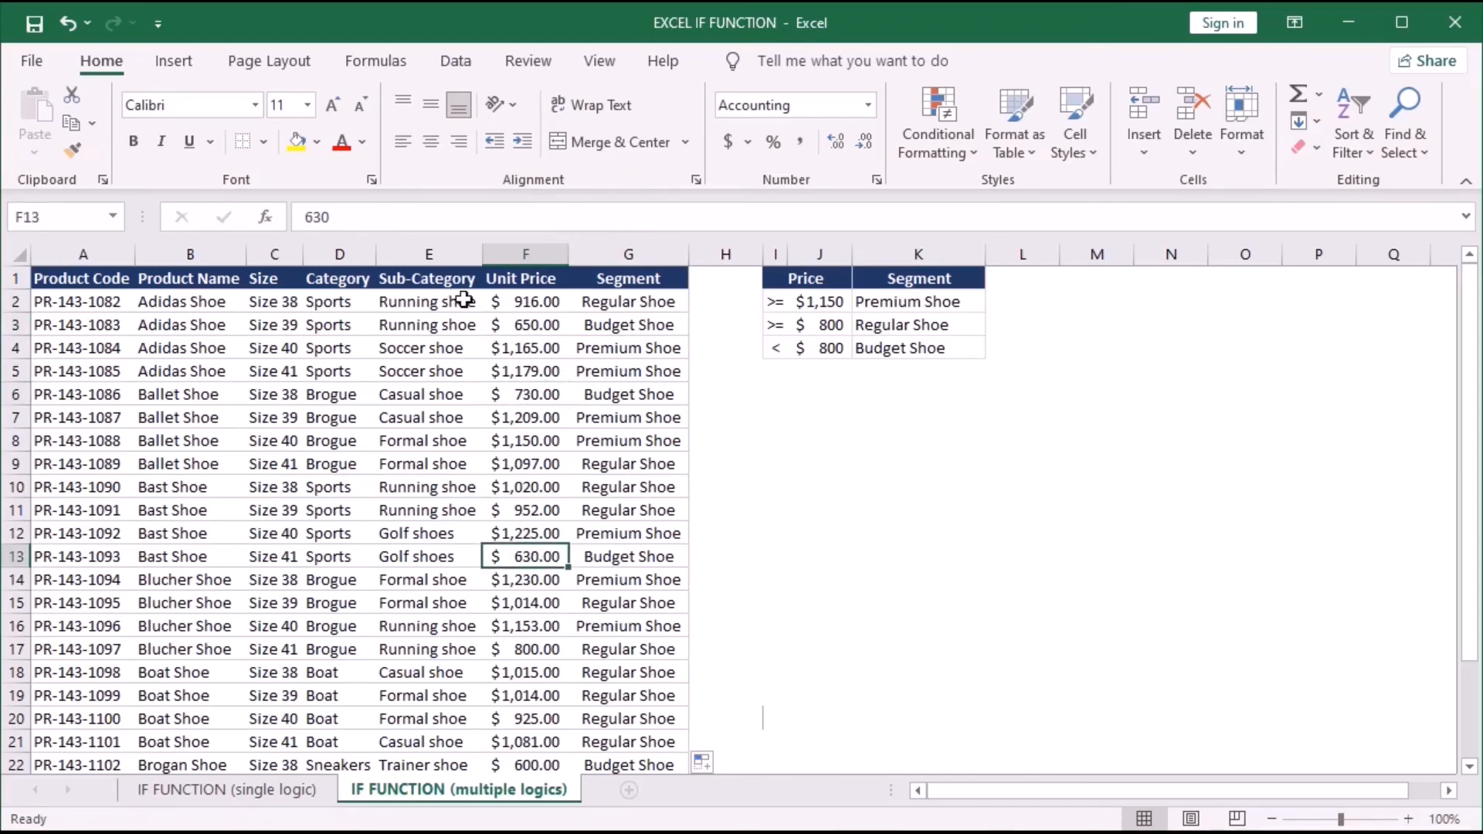
left_click(607, 354)
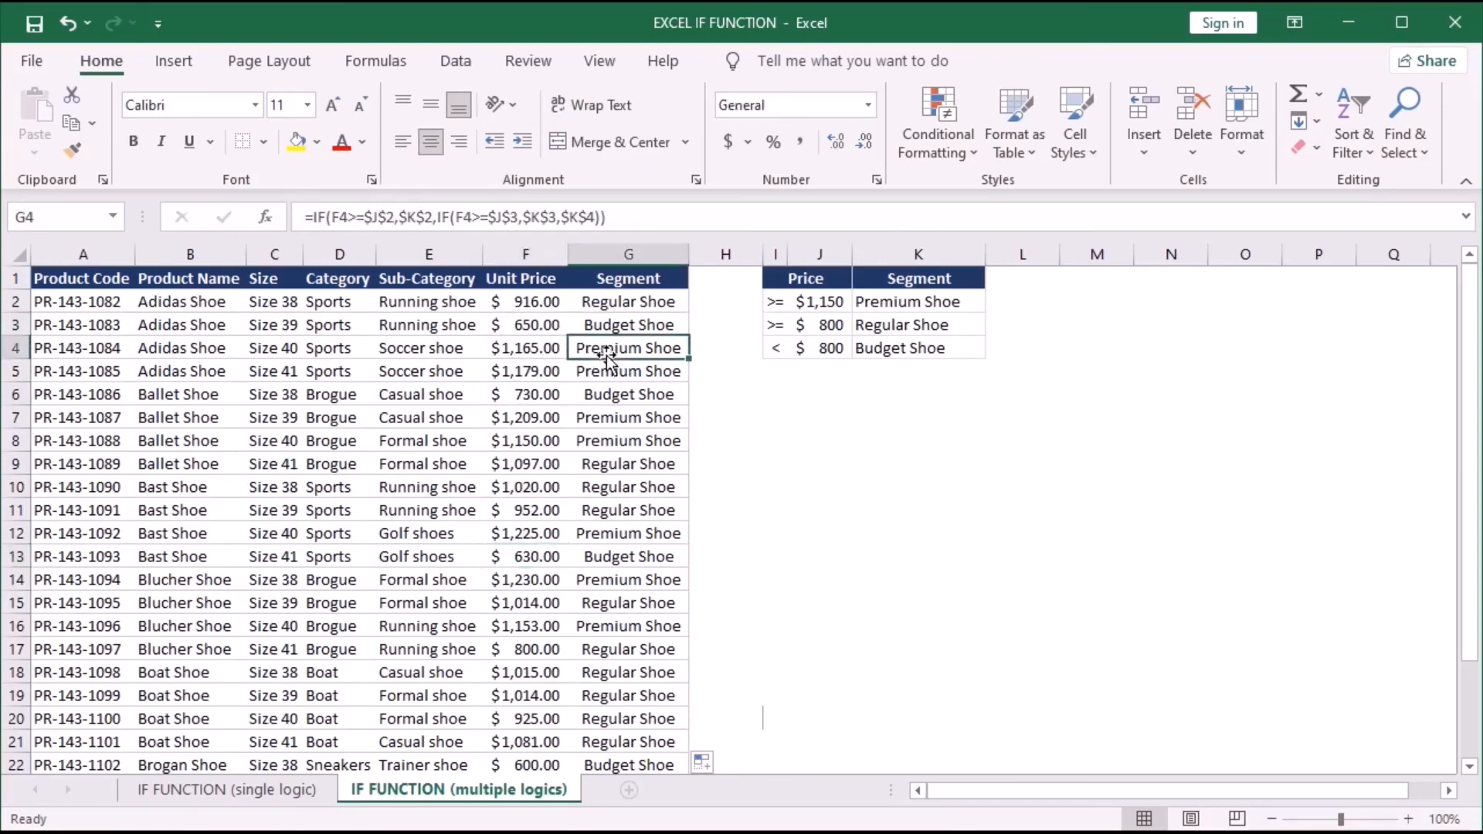
left_click(607, 369)
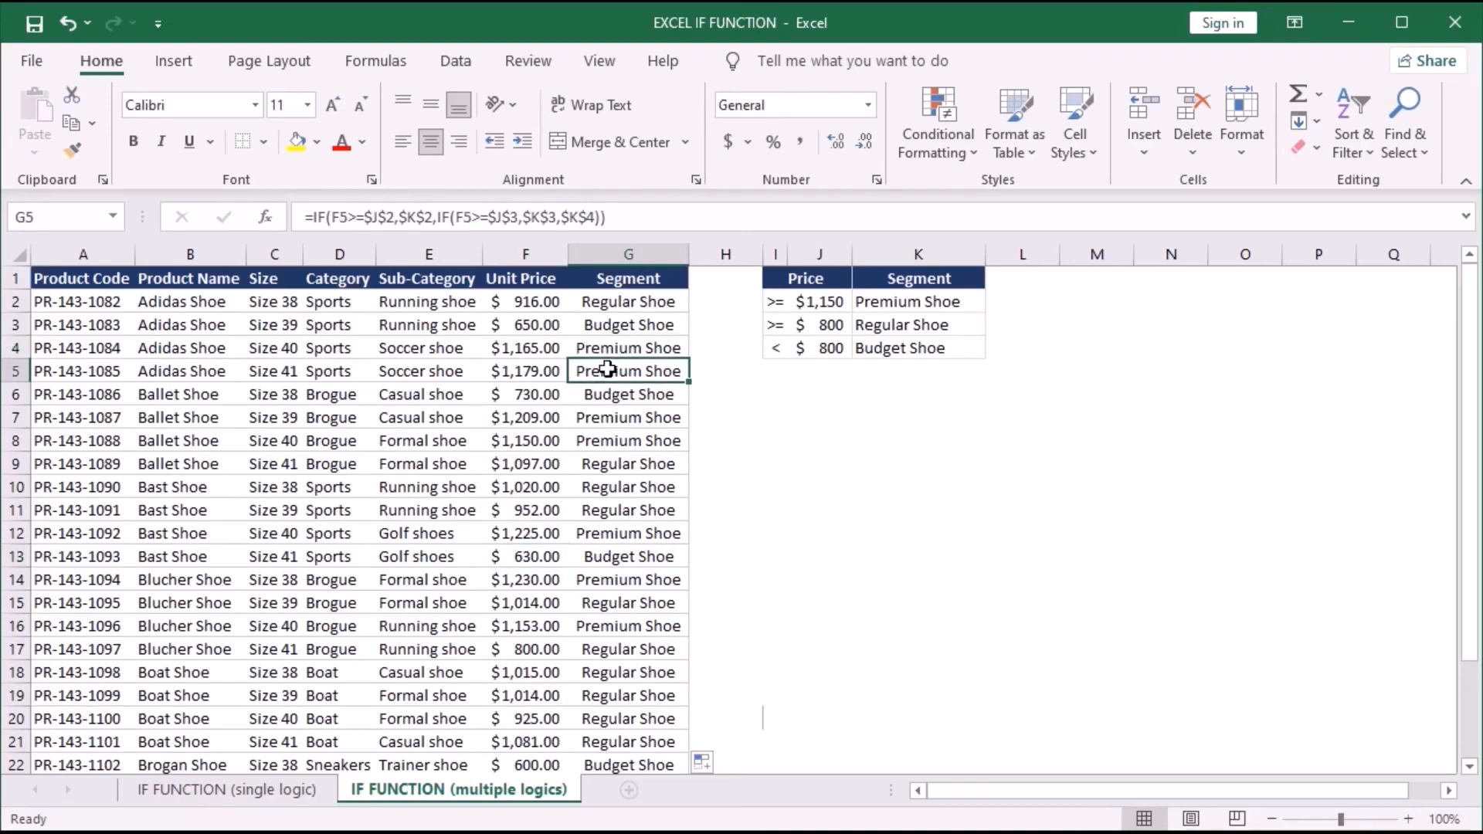